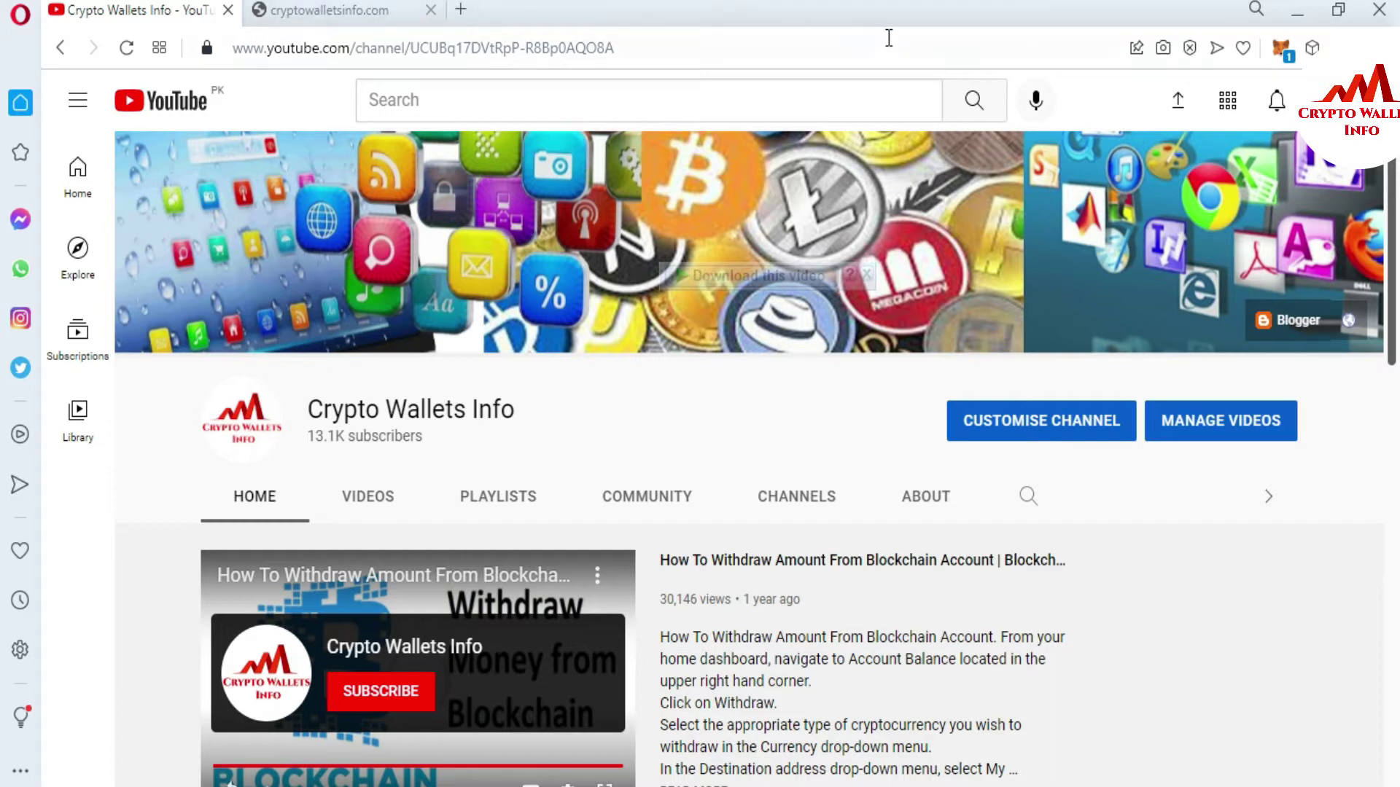
# - Unlock MetaMask with the password to reveal Account 5 holding 0 CRO on Cronos Mainnet
pyautogui.click(1281, 51)
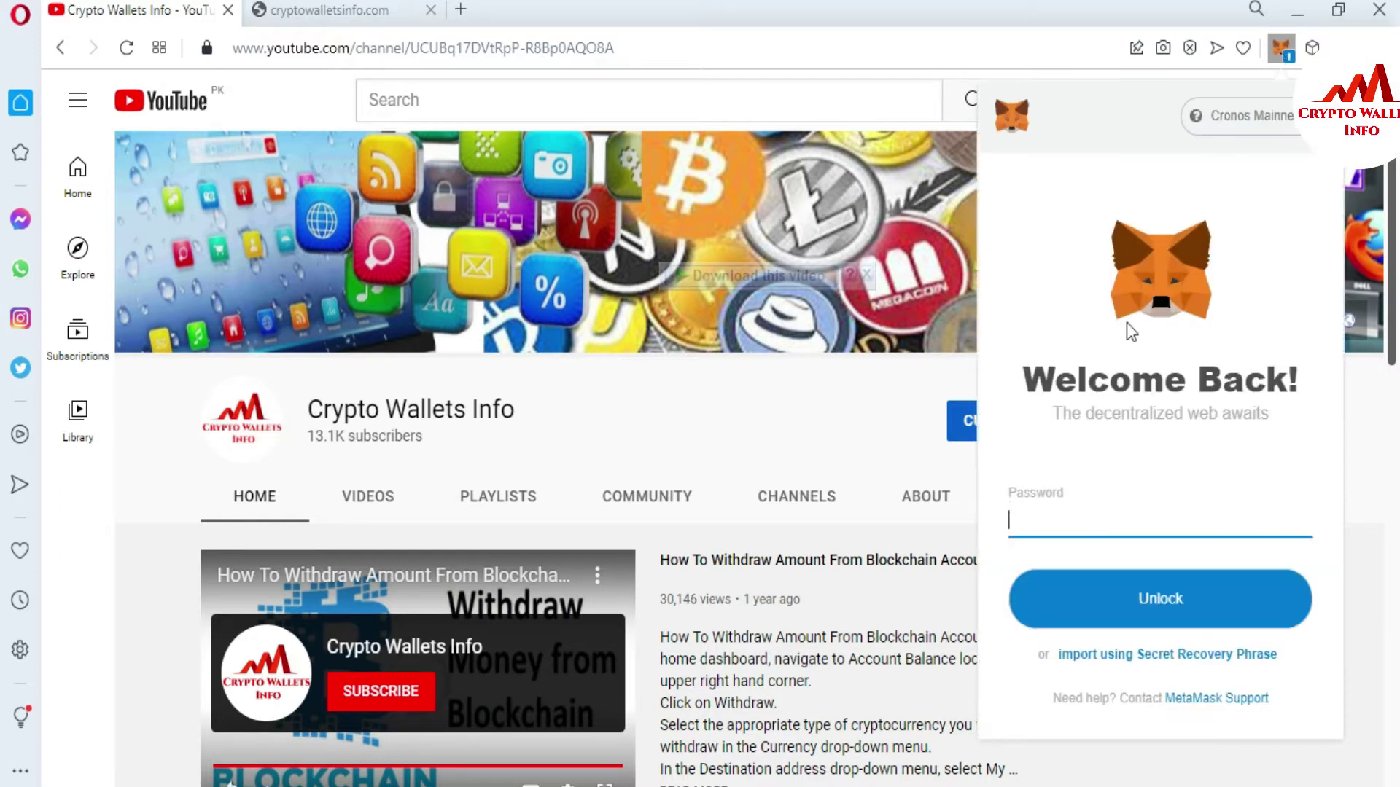
pyautogui.write('aaaaaaaaaaaaaaaaa')
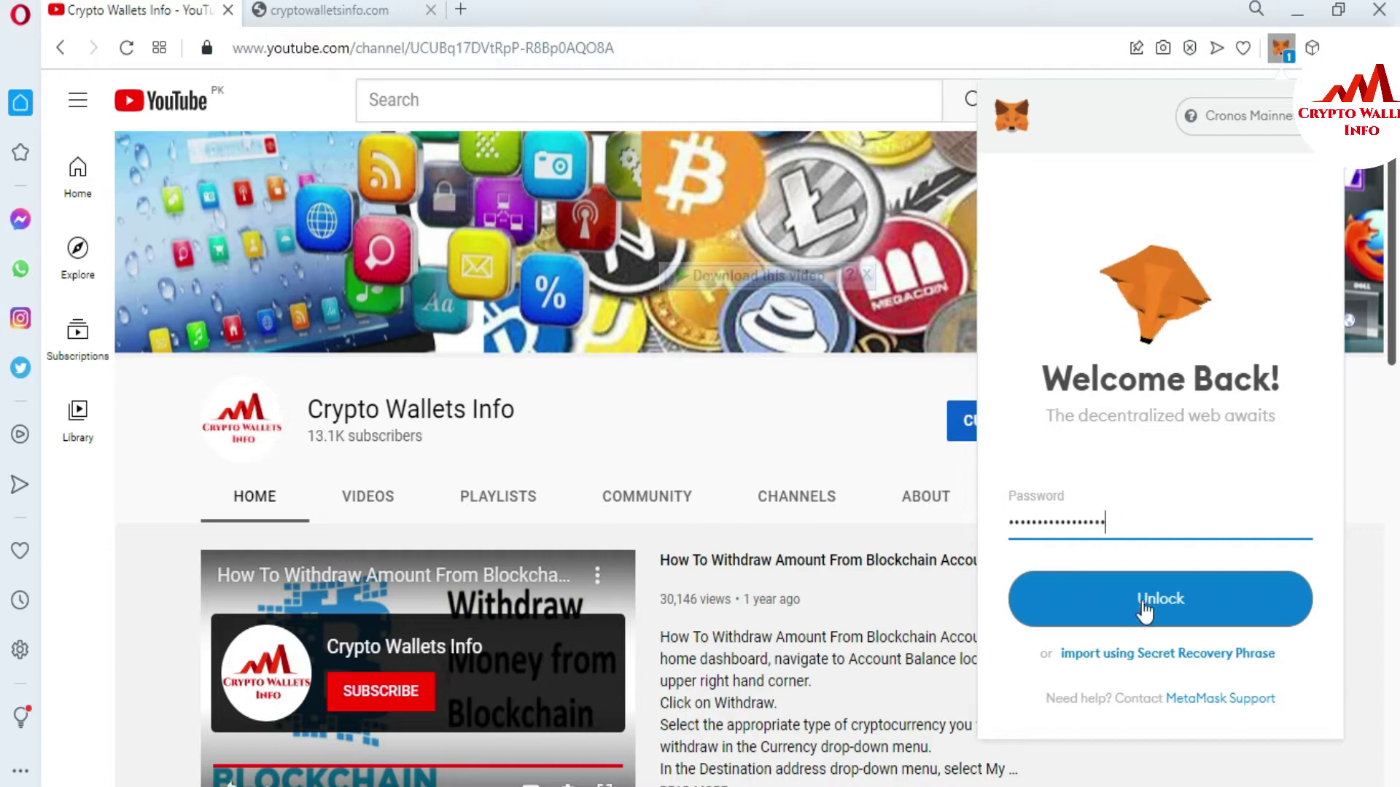
pyautogui.click(1141, 597)
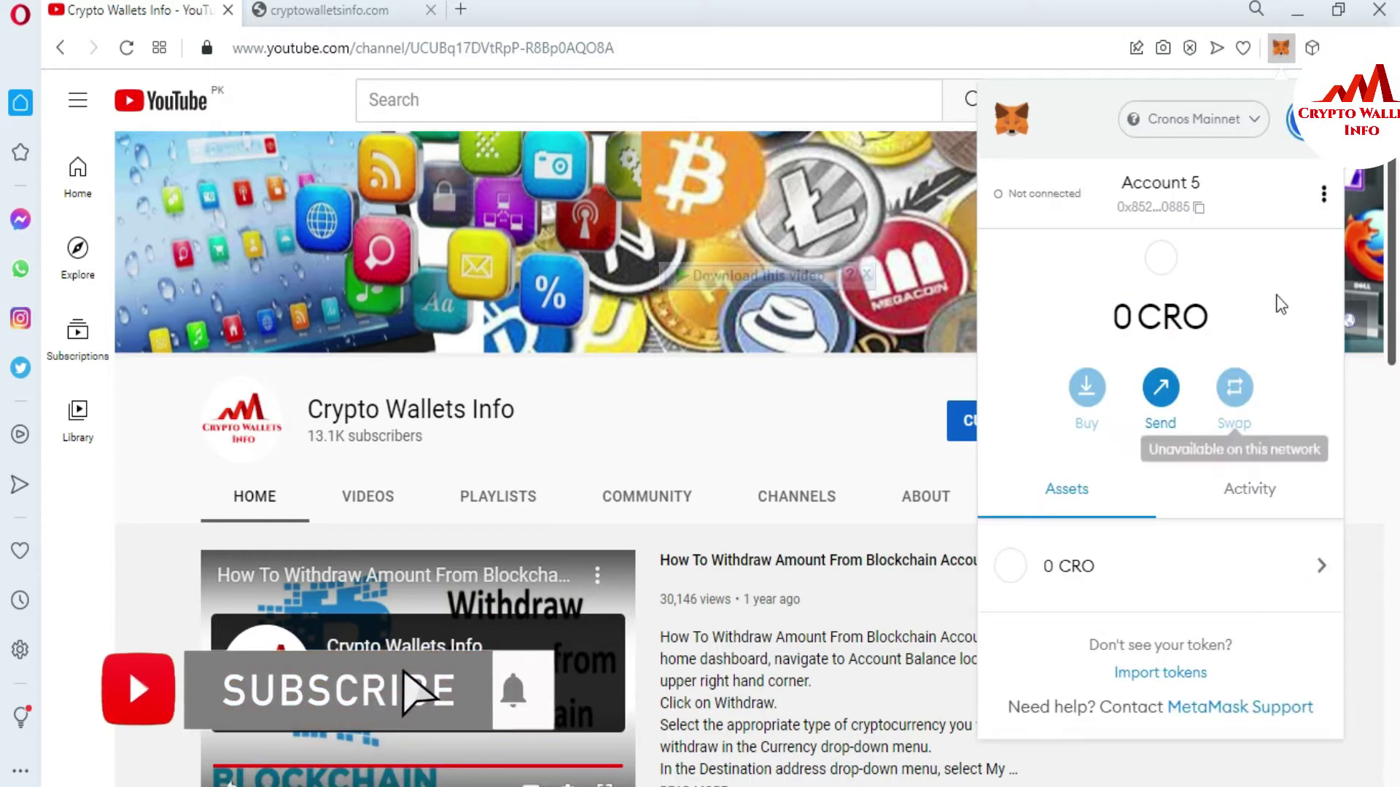
pyautogui.click(1324, 198)
# - Expand MetaMask into a full tab and open the empty Add a network form from the network list
pyautogui.click(1169, 299)
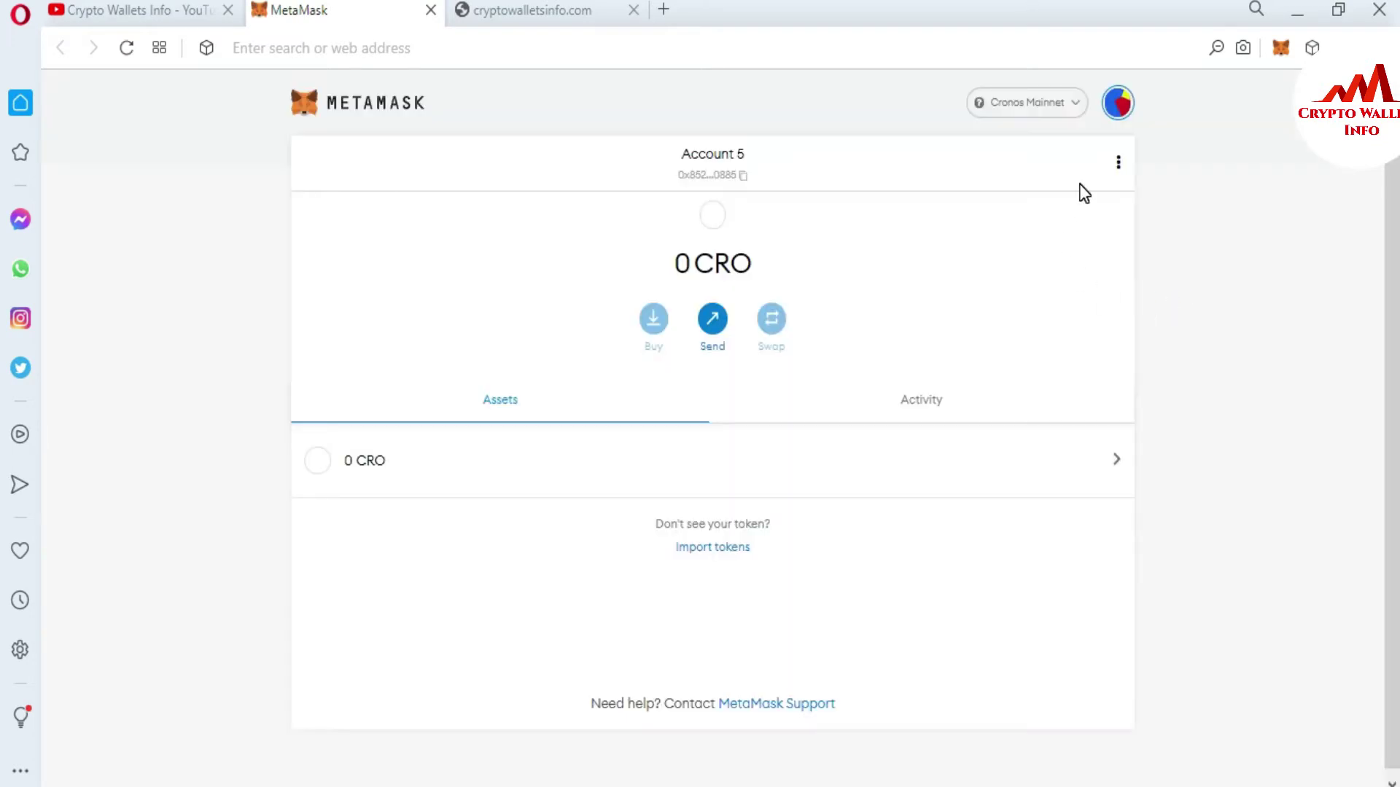
pyautogui.click(1076, 102)
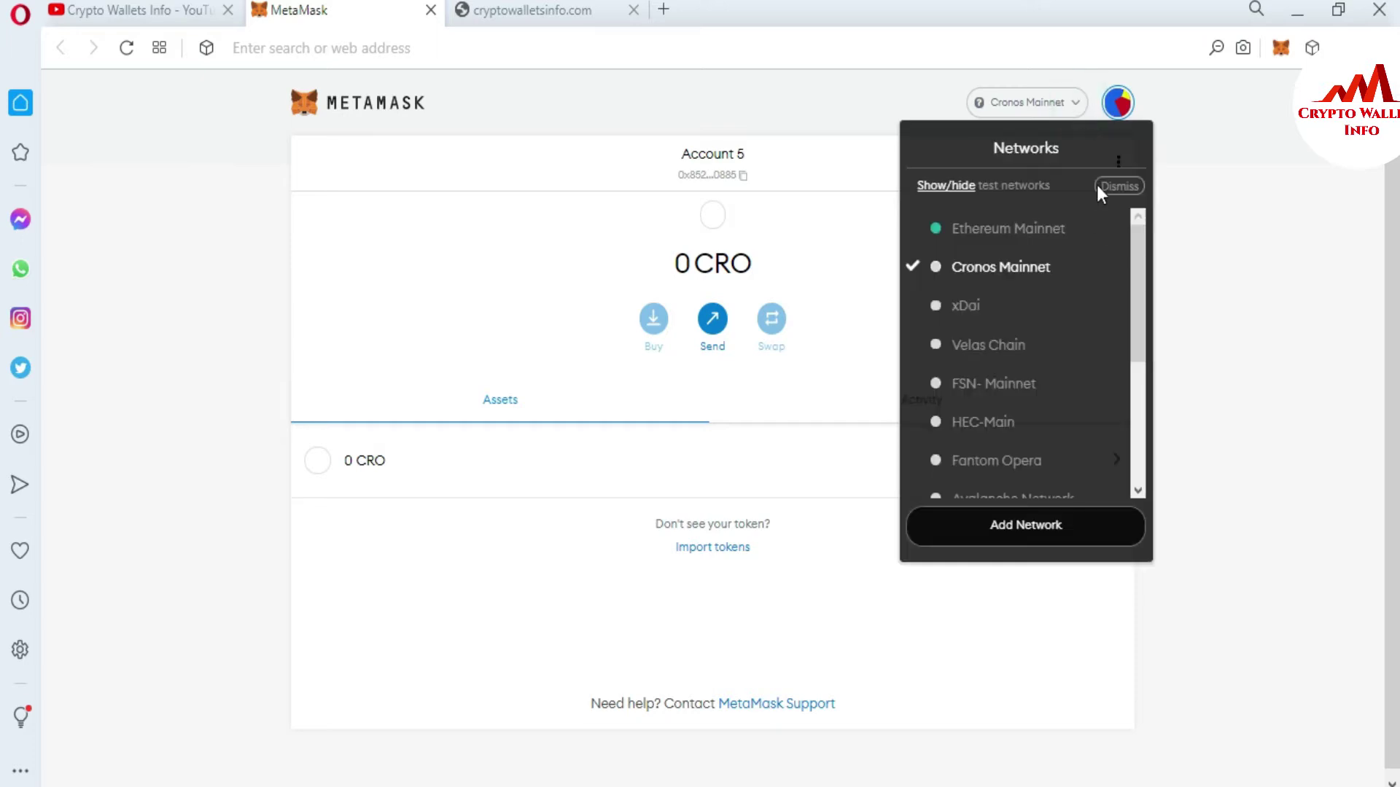
pyautogui.moveTo(1138, 236)
pyautogui.mouseDown()
pyautogui.moveTo(1122, 348)
pyautogui.moveTo(1141, 275)
pyautogui.mouseUp()
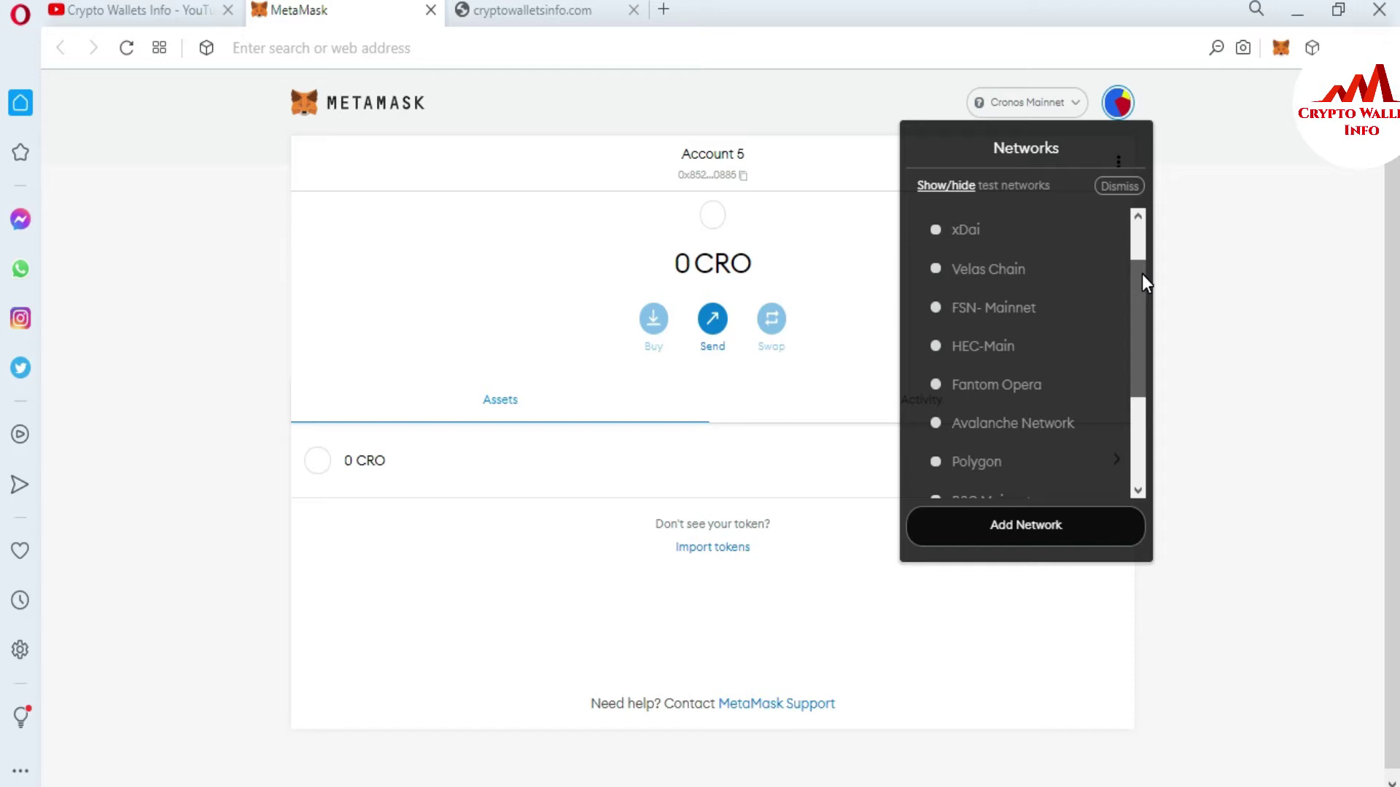
pyautogui.moveTo(1142, 274); pyautogui.dragTo(1139, 344)
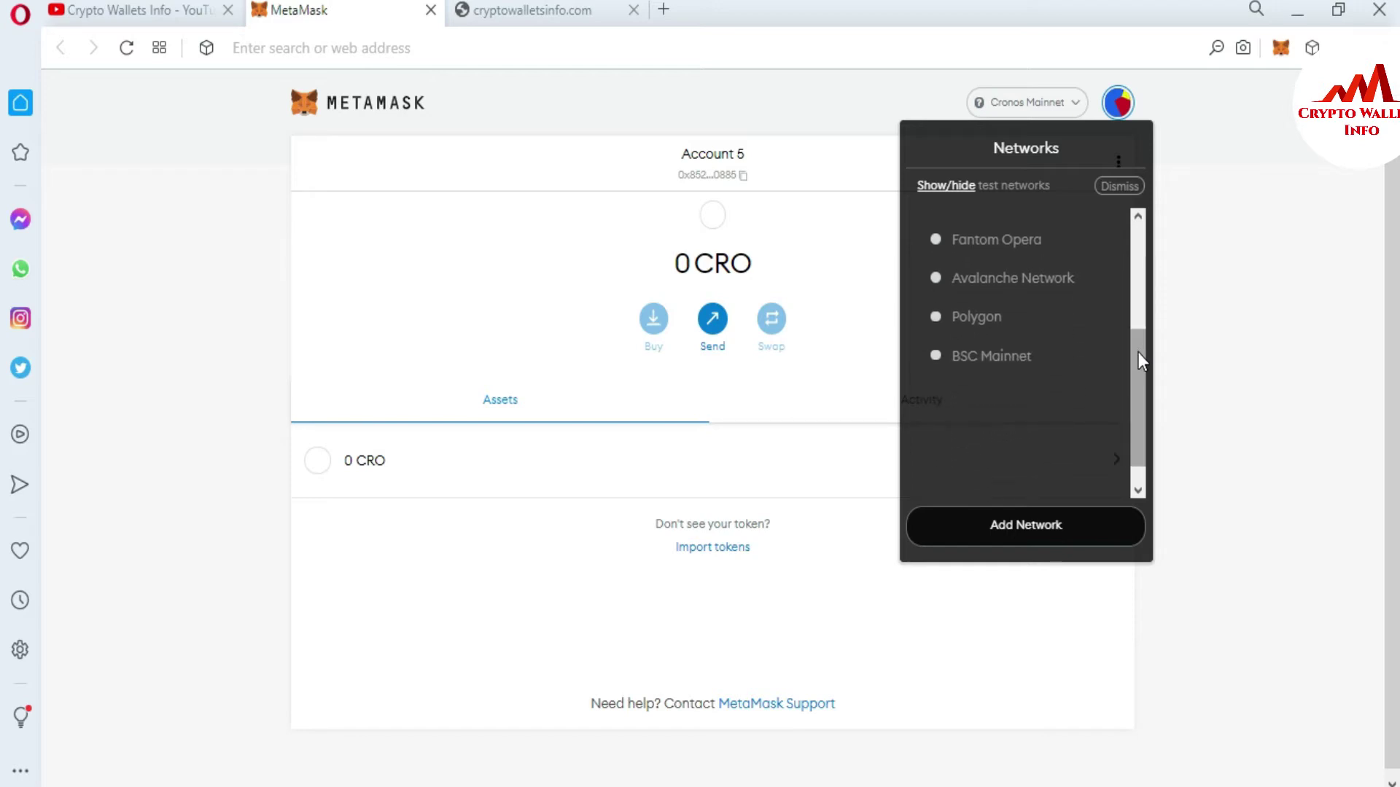
pyautogui.click(990, 532)
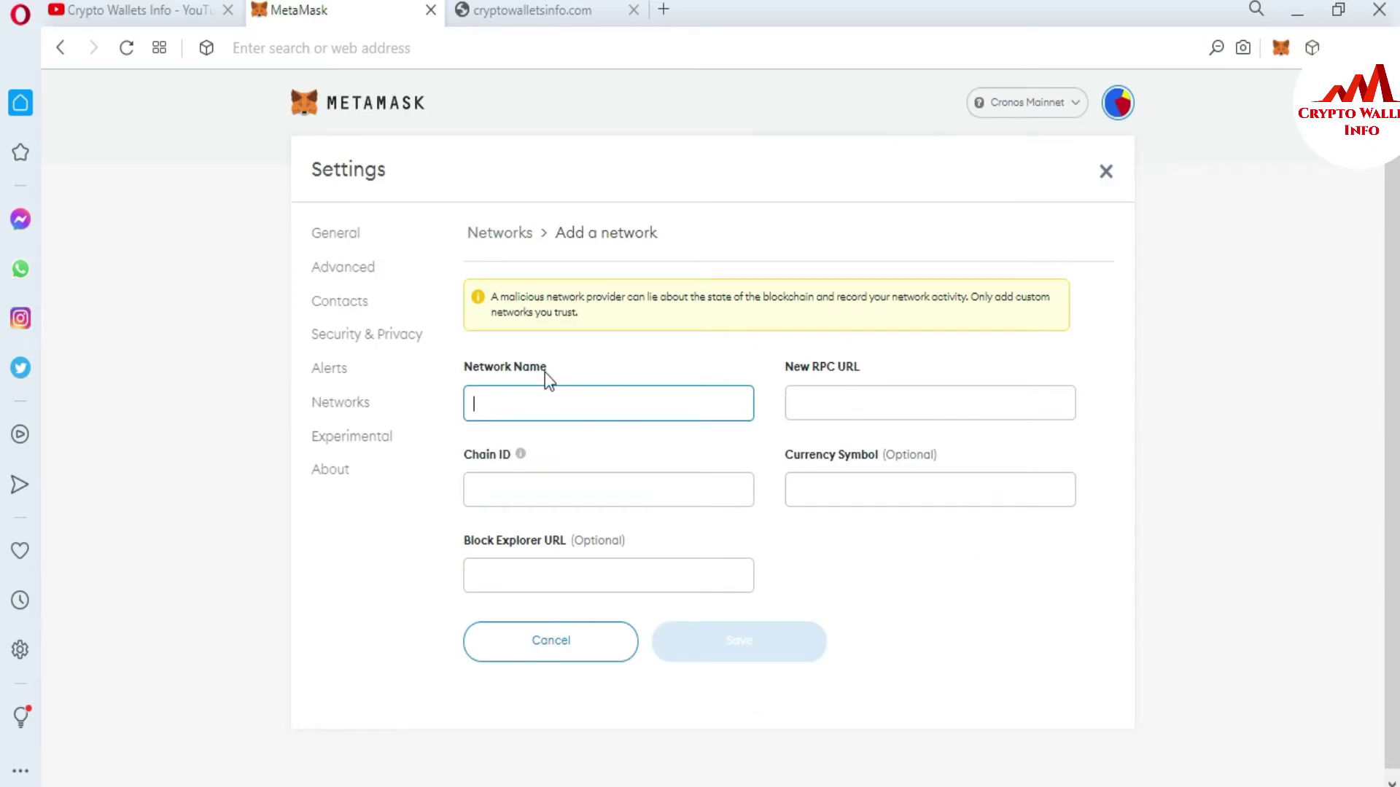
pyautogui.moveTo(465, 368); pyautogui.dragTo(562, 369)
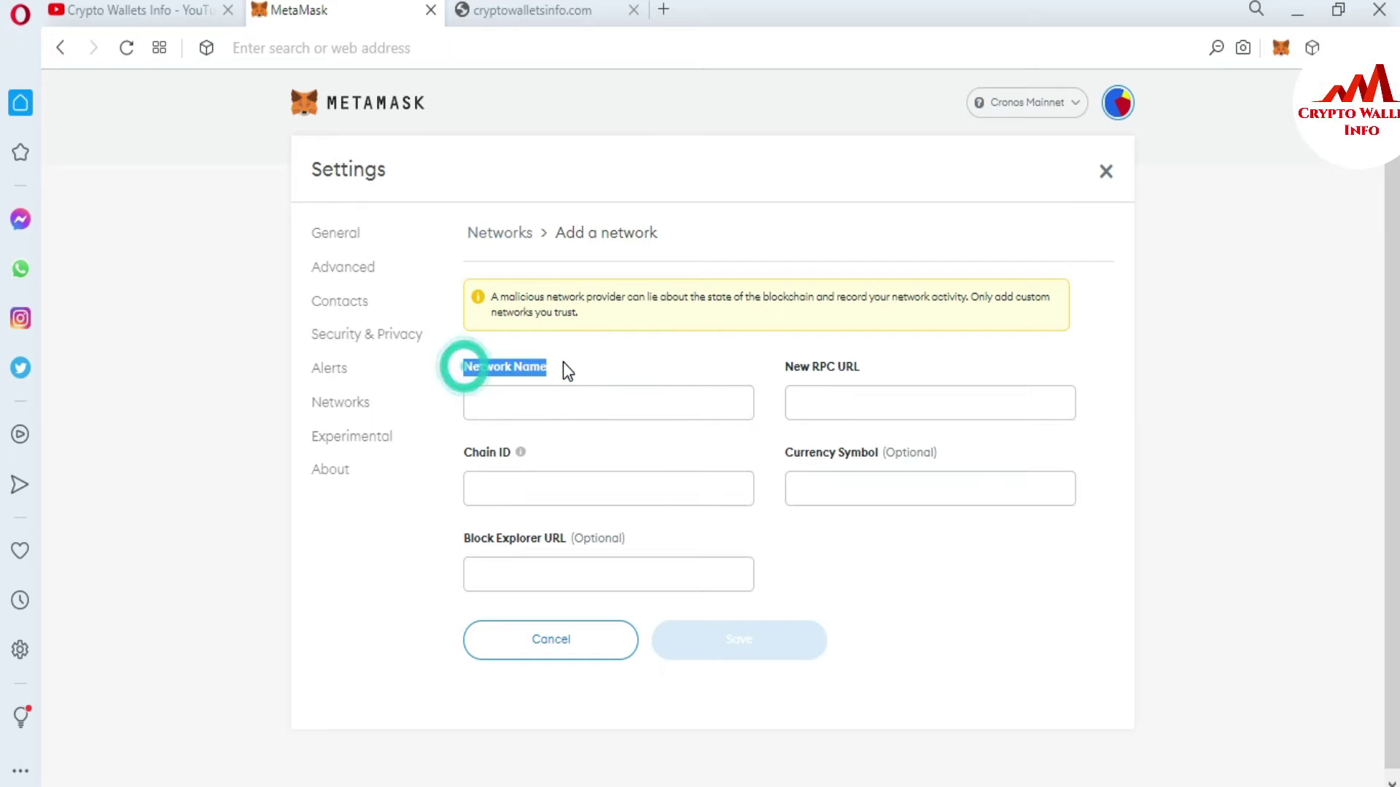
pyautogui.moveTo(785, 368); pyautogui.dragTo(864, 376)
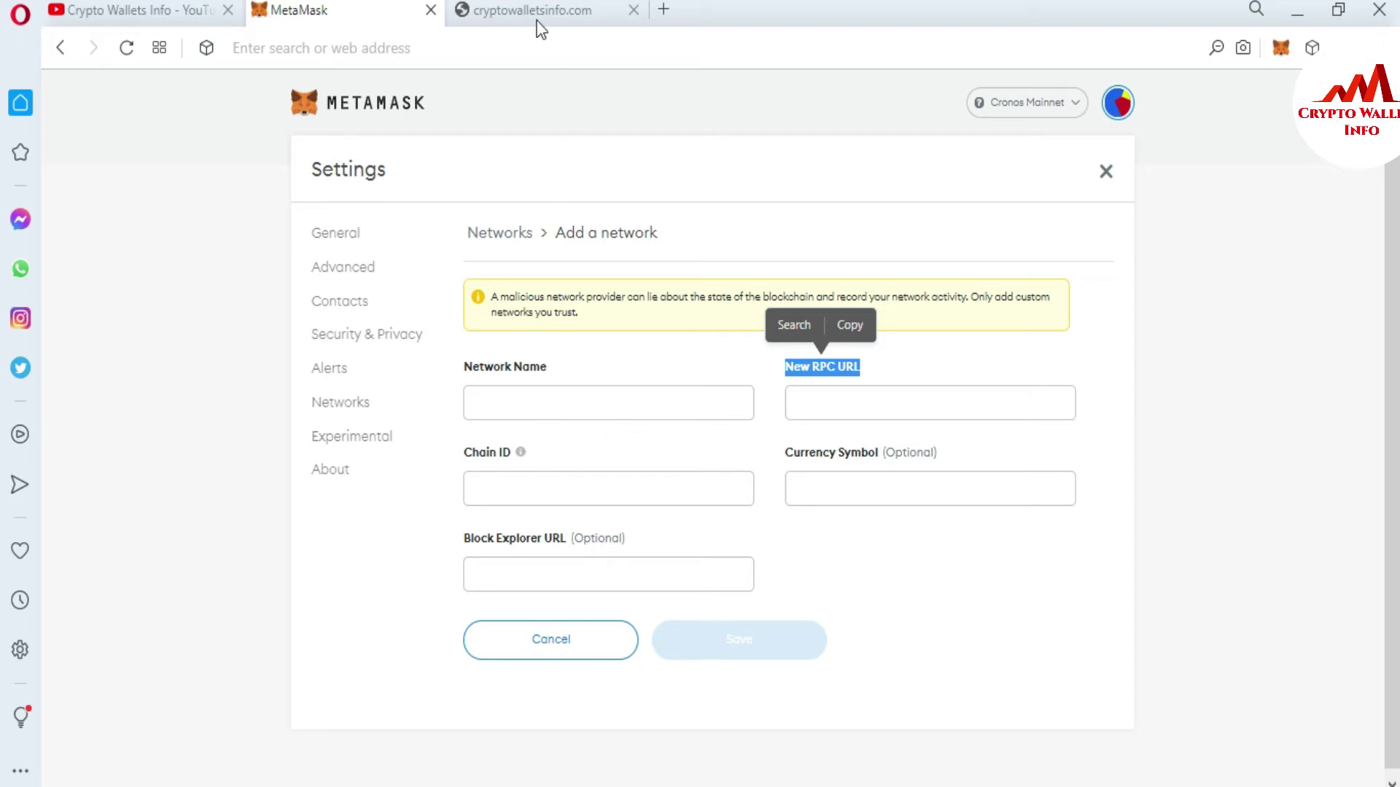
# - Go to coinmarketcap.com in a new tab and scroll through its homepage
pyautogui.click(663, 10)
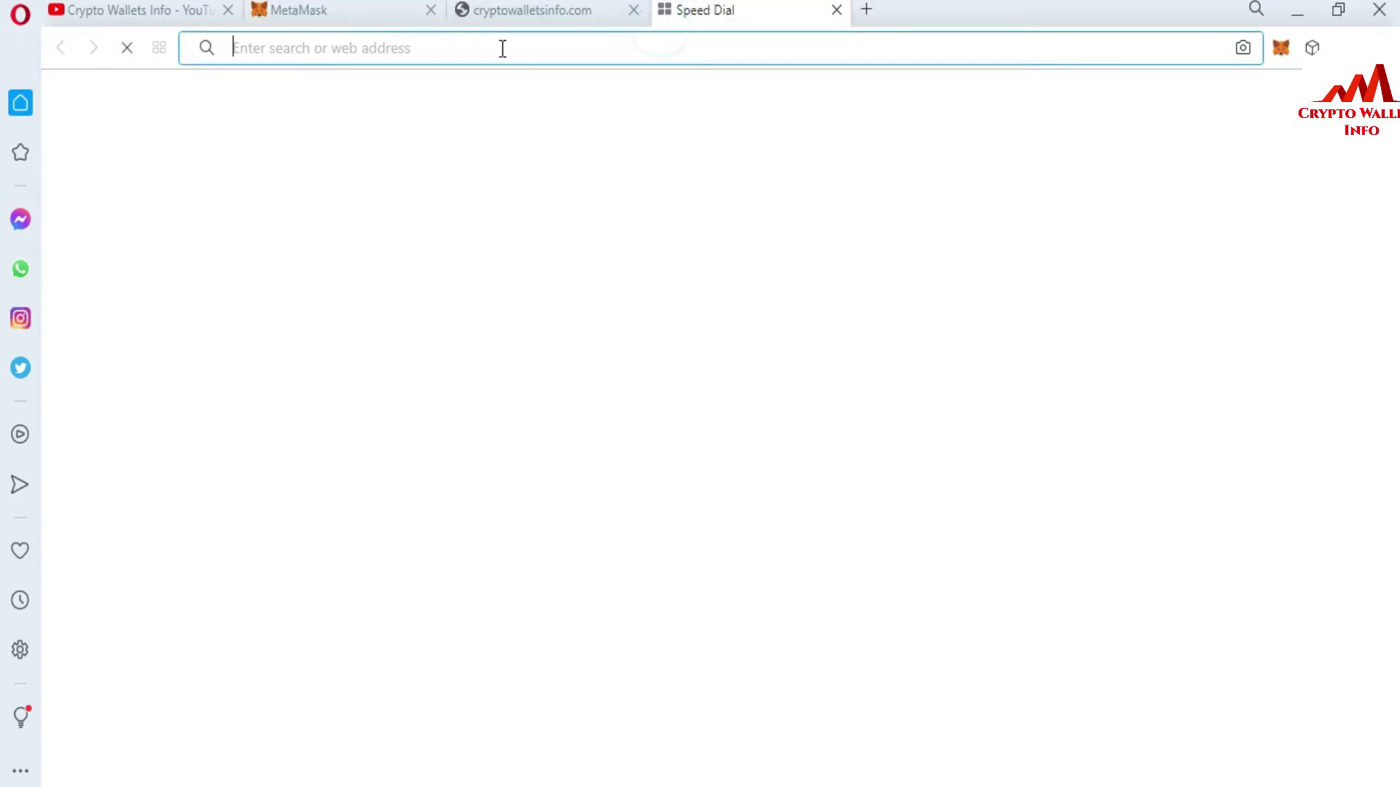
pyautogui.click(463, 48)
pyautogui.write('cok')
pyautogui.press('BackSpace')
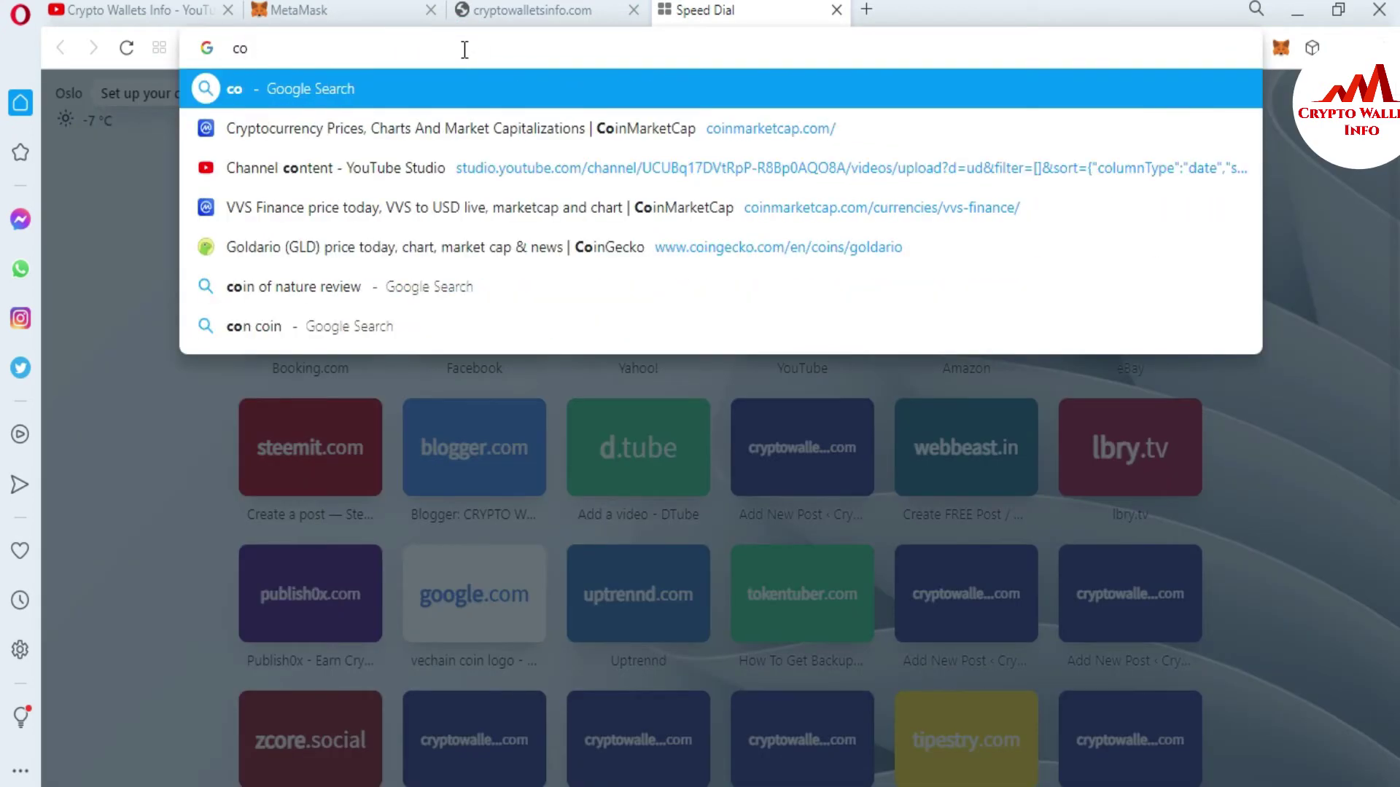
pyautogui.click(428, 122)
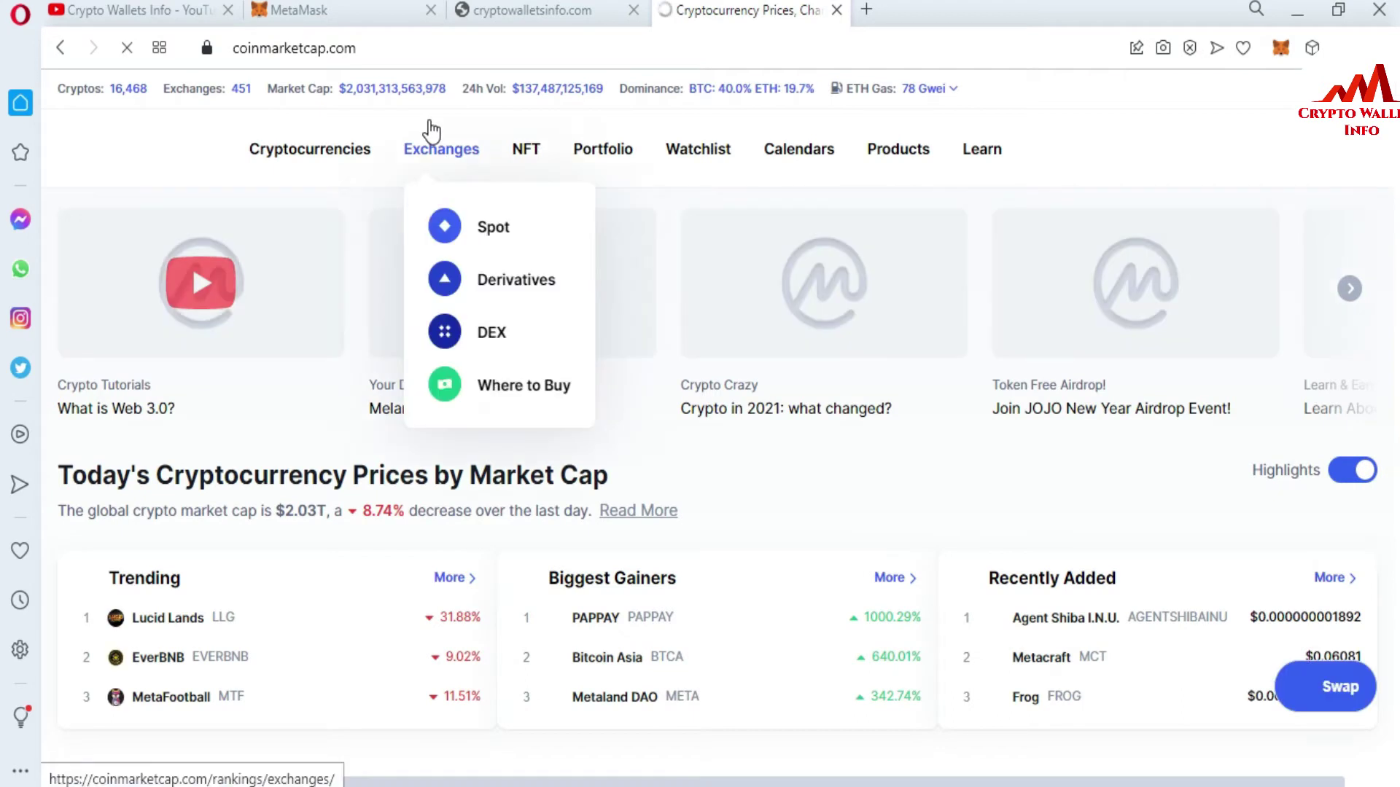
pyautogui.scroll(-5, 6, 135)
pyautogui.scroll(-1, 5, 136)
pyautogui.scroll(-2, 6, 139)
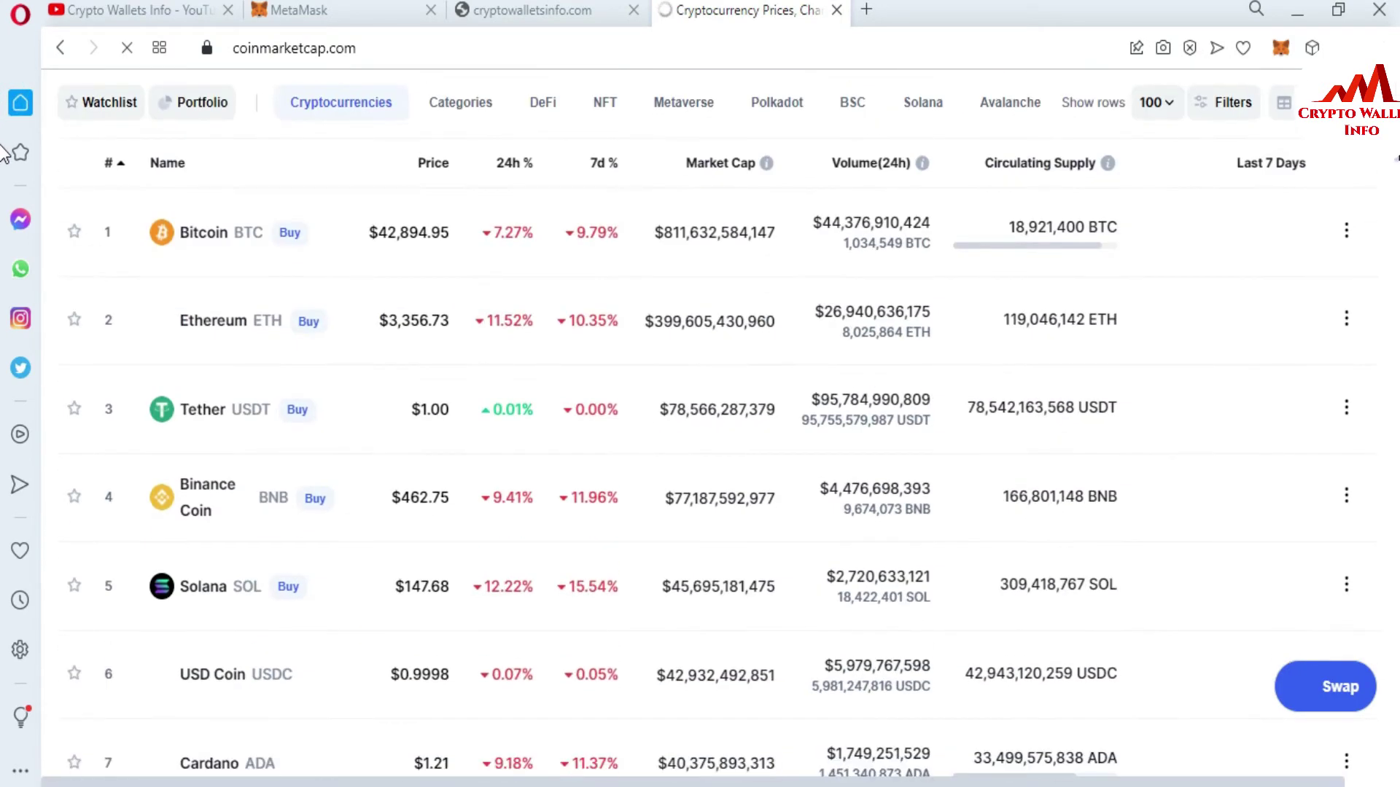
pyautogui.scroll(-5, 6, 168)
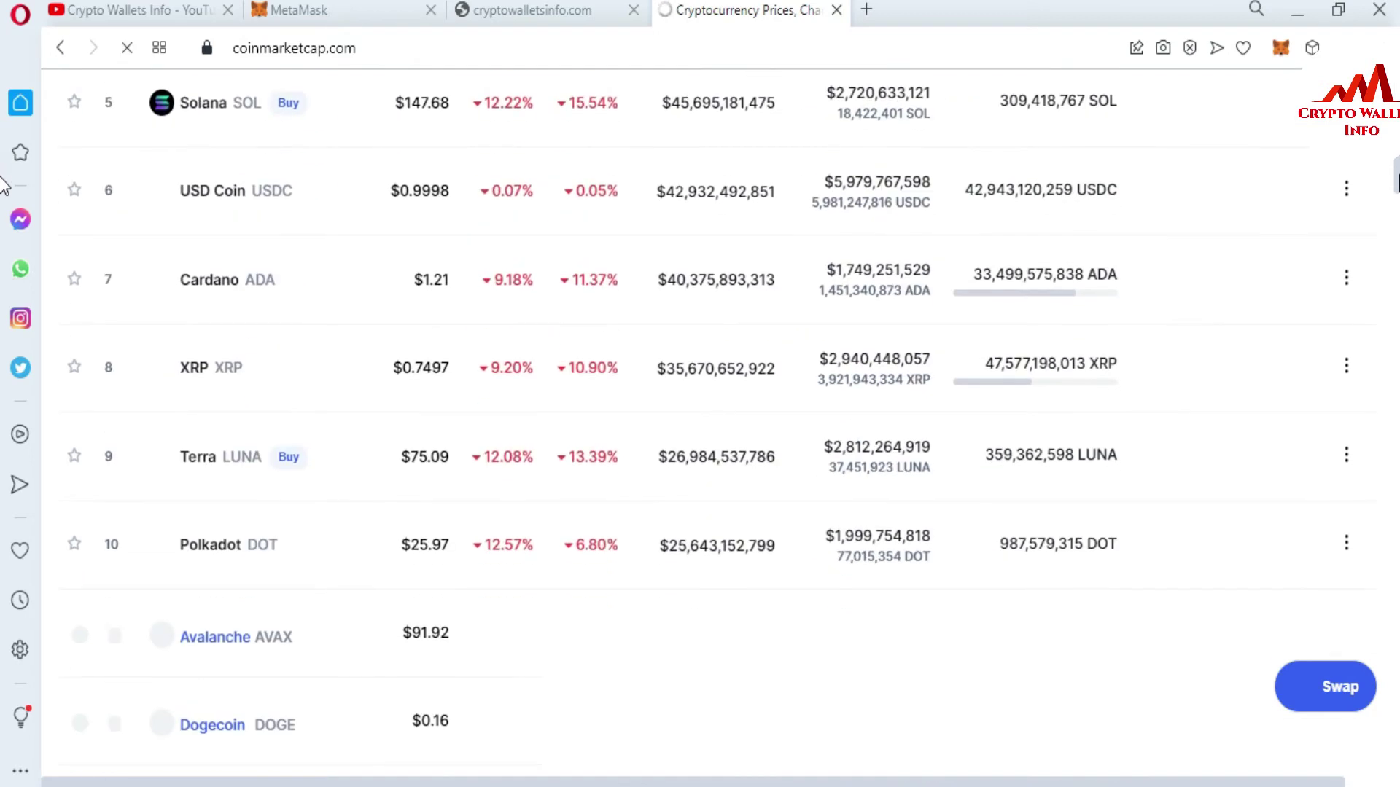
pyautogui.scroll(2, 4, 179)
pyautogui.scroll(2, 3, 166)
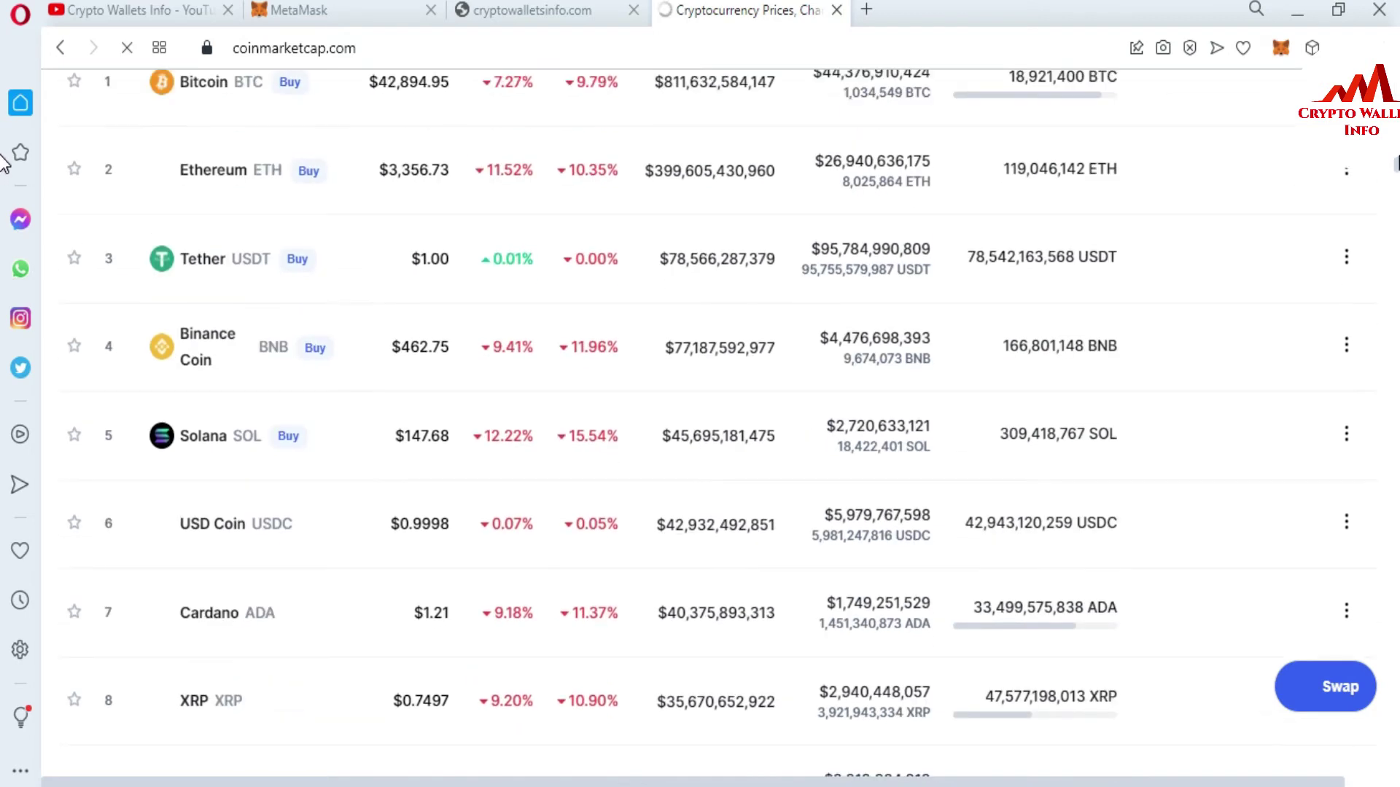
pyautogui.scroll(8, 3, 164)
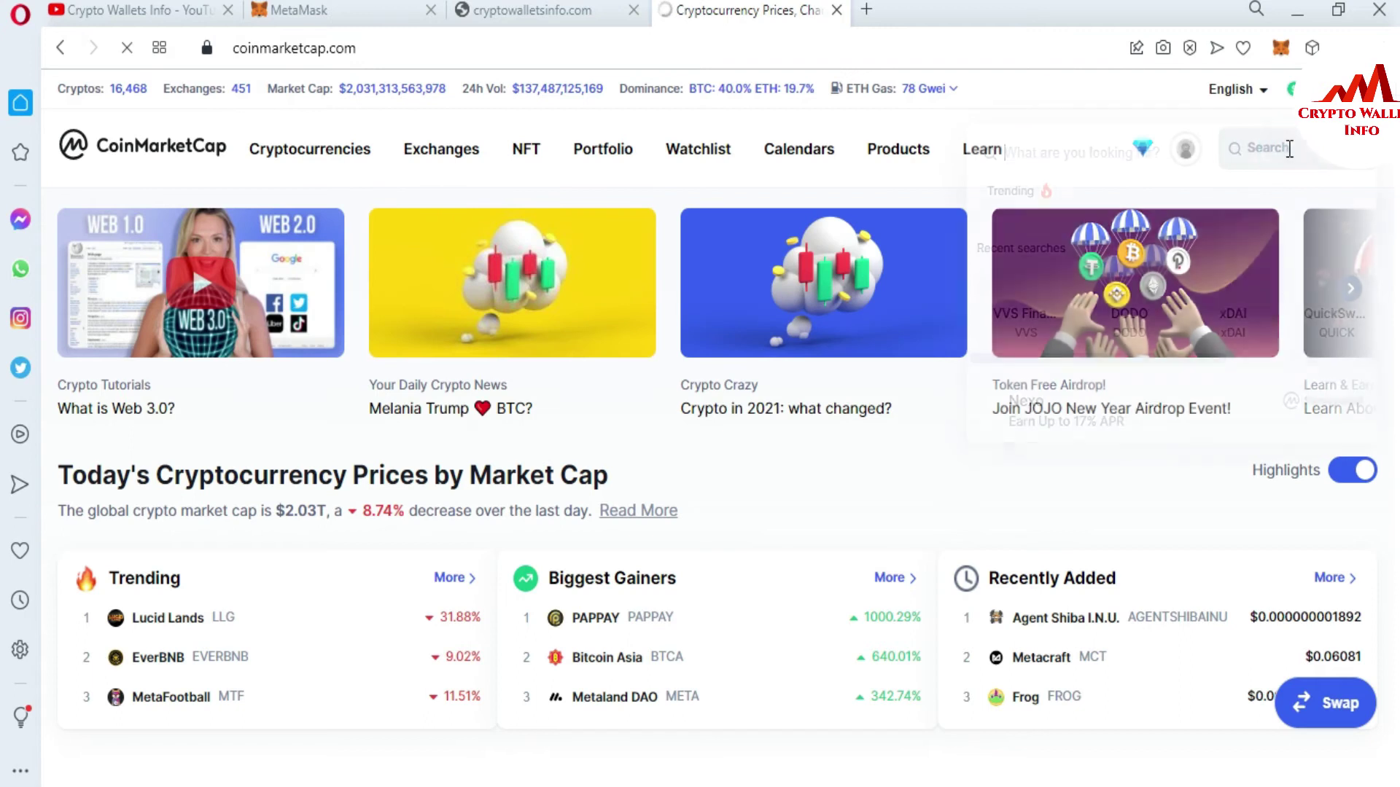
# - Search CoinMarketCap for 'ok' and open the OKEx exchange page, highlighting its 24h volume
pyautogui.write('ok')
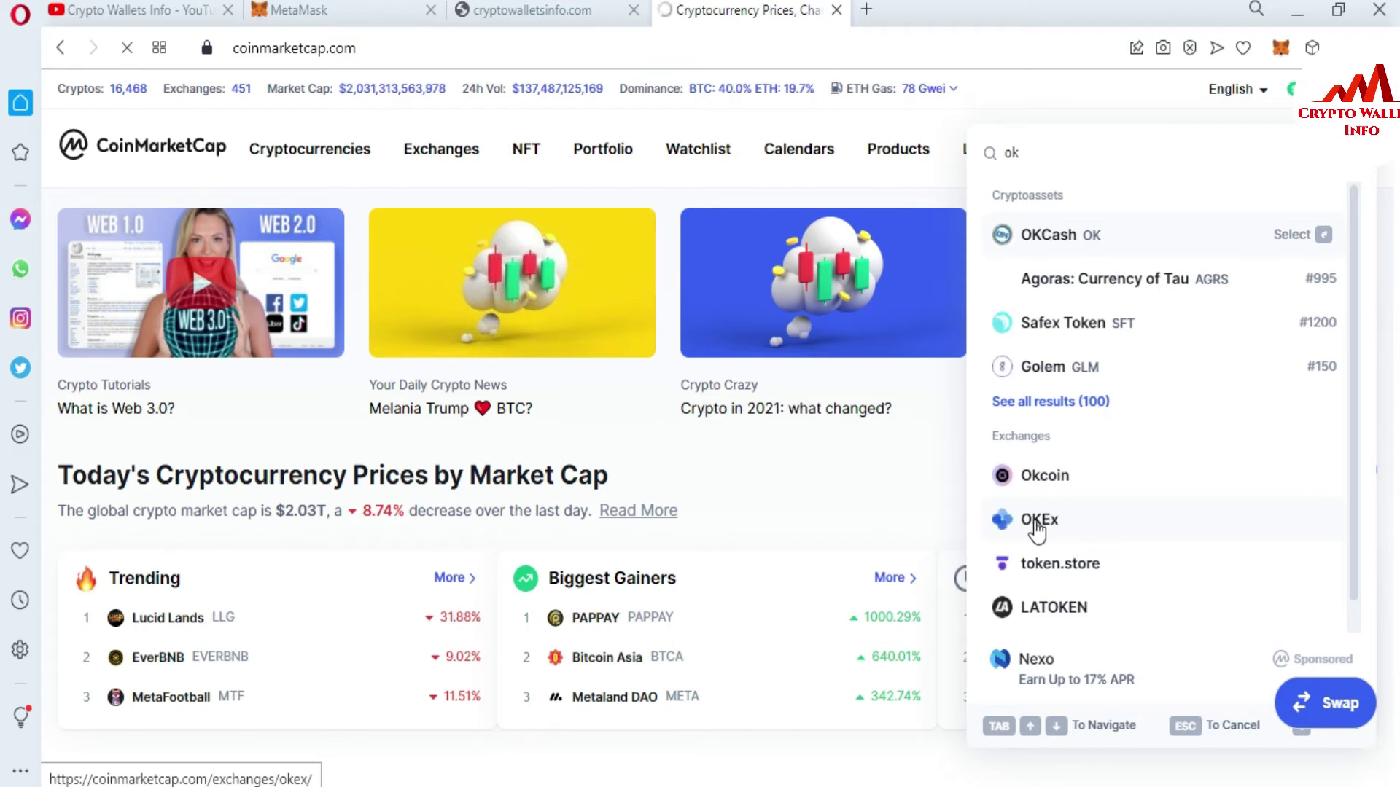
pyautogui.click(1066, 516)
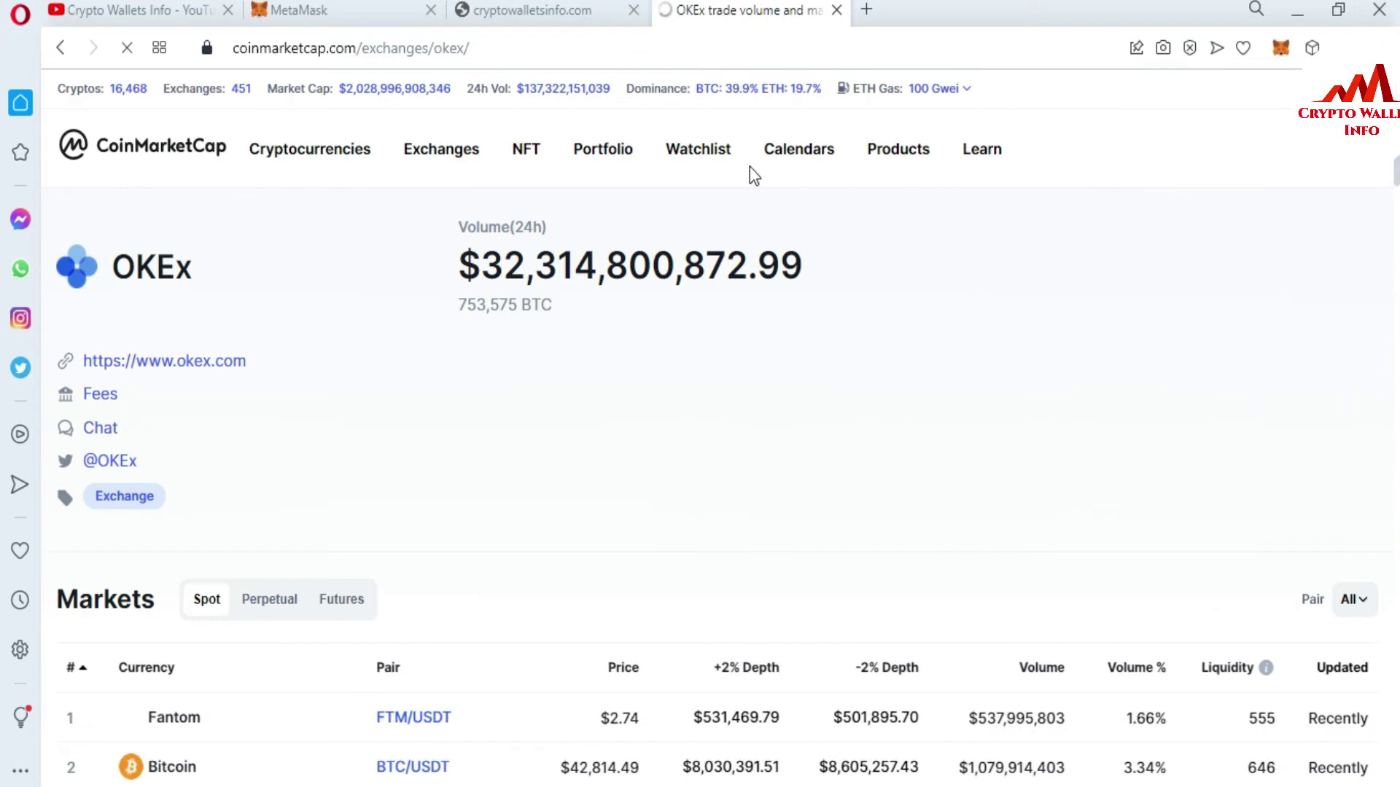
pyautogui.moveTo(453, 264); pyautogui.dragTo(838, 243)
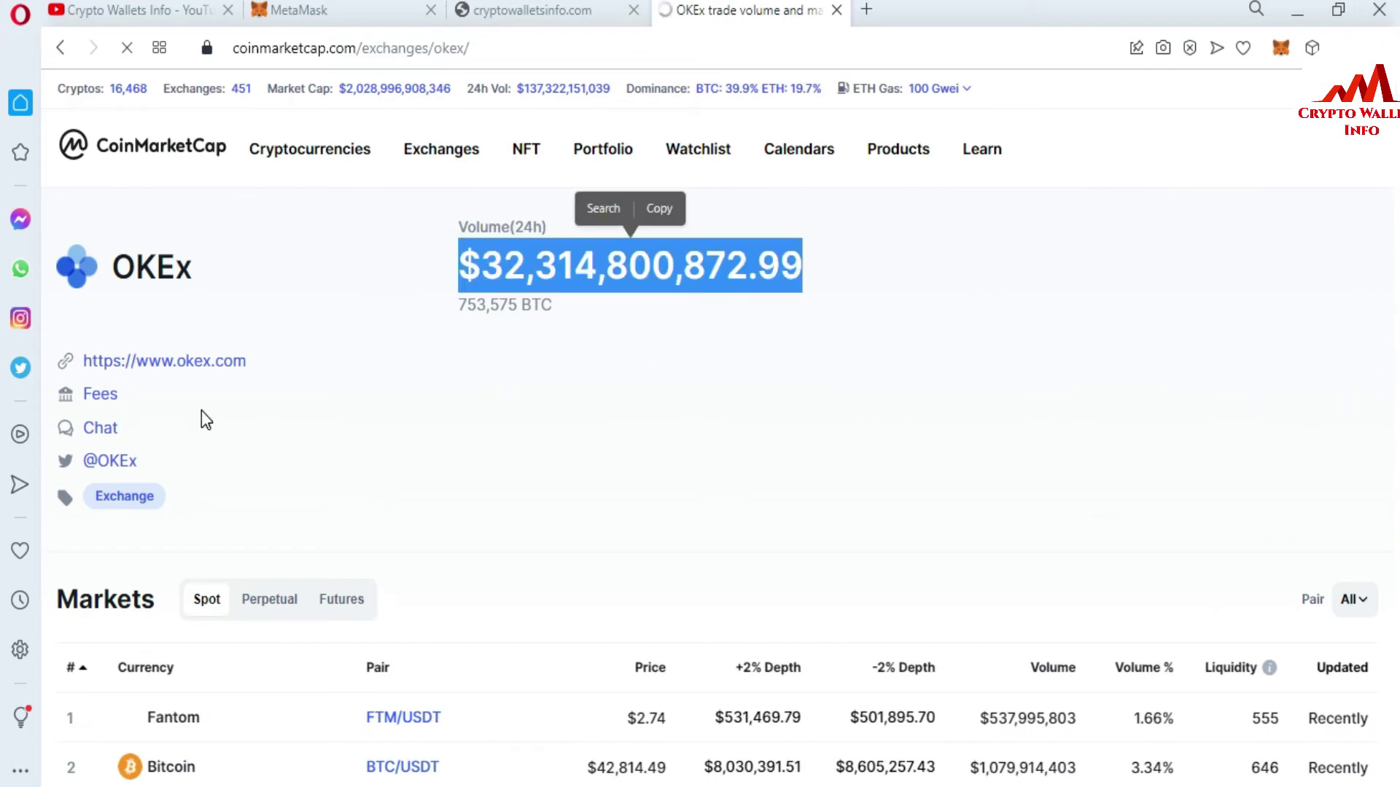
# - Open okex.com from CoinMarketCap and browse its homepage, returning to the top
pyautogui.click(162, 368)
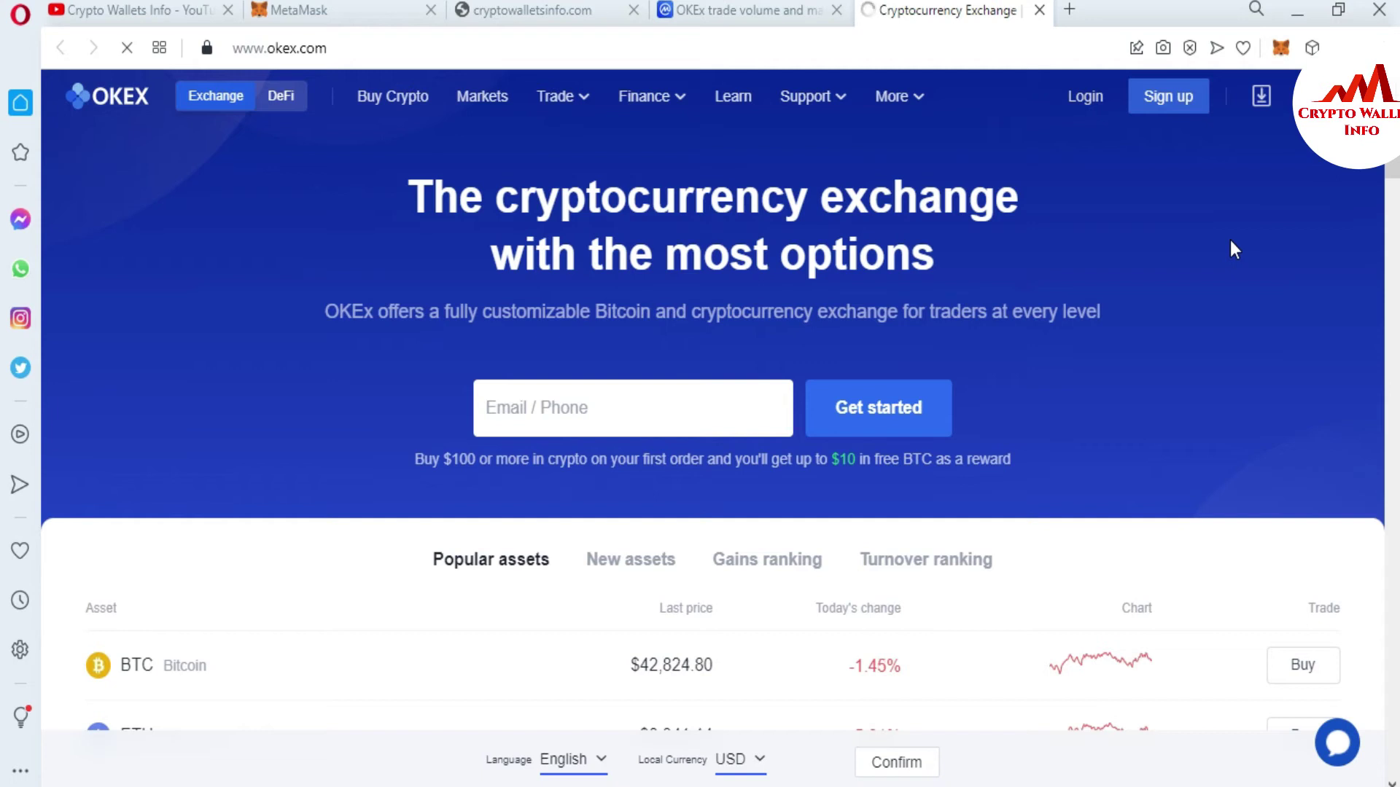
pyautogui.moveTo(899, 96)
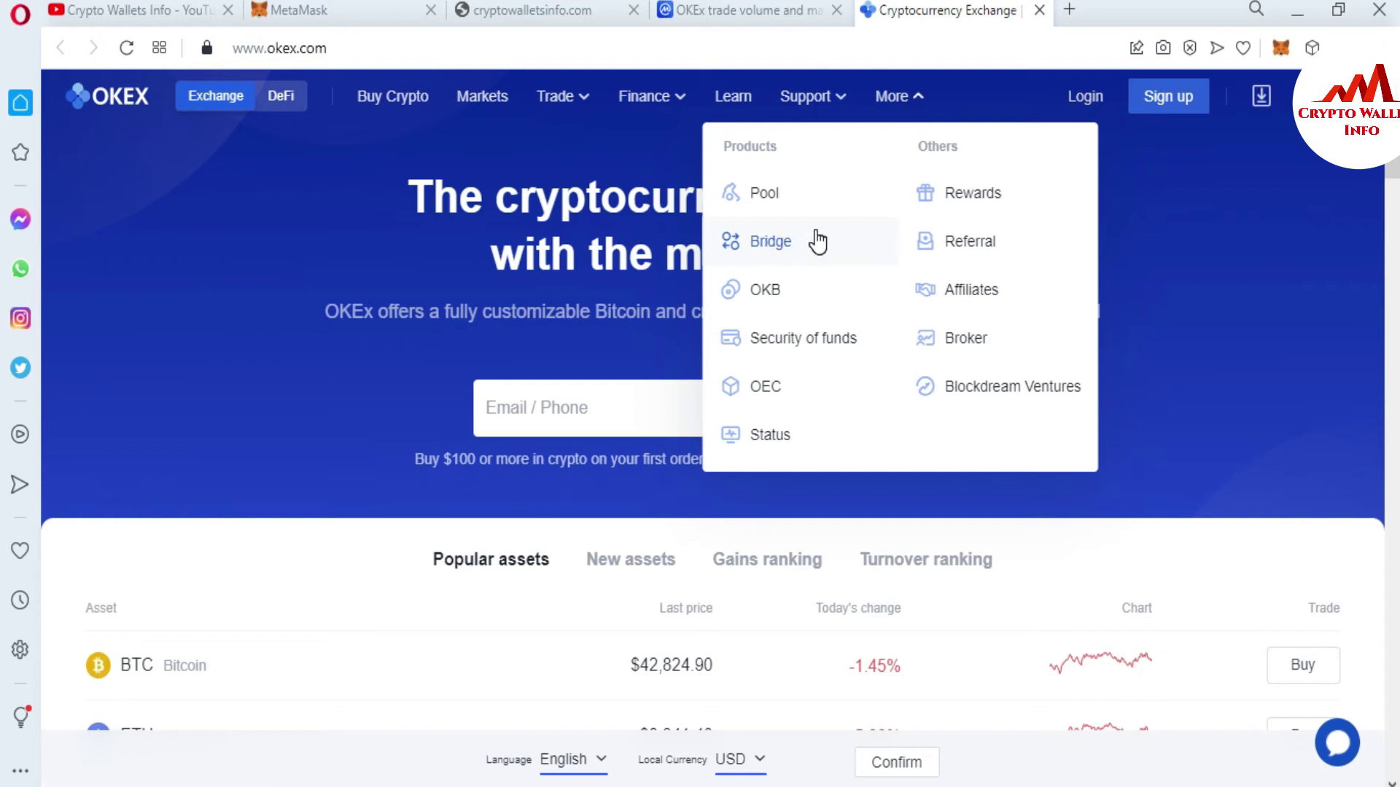
pyautogui.scroll(-10, 4, 138)
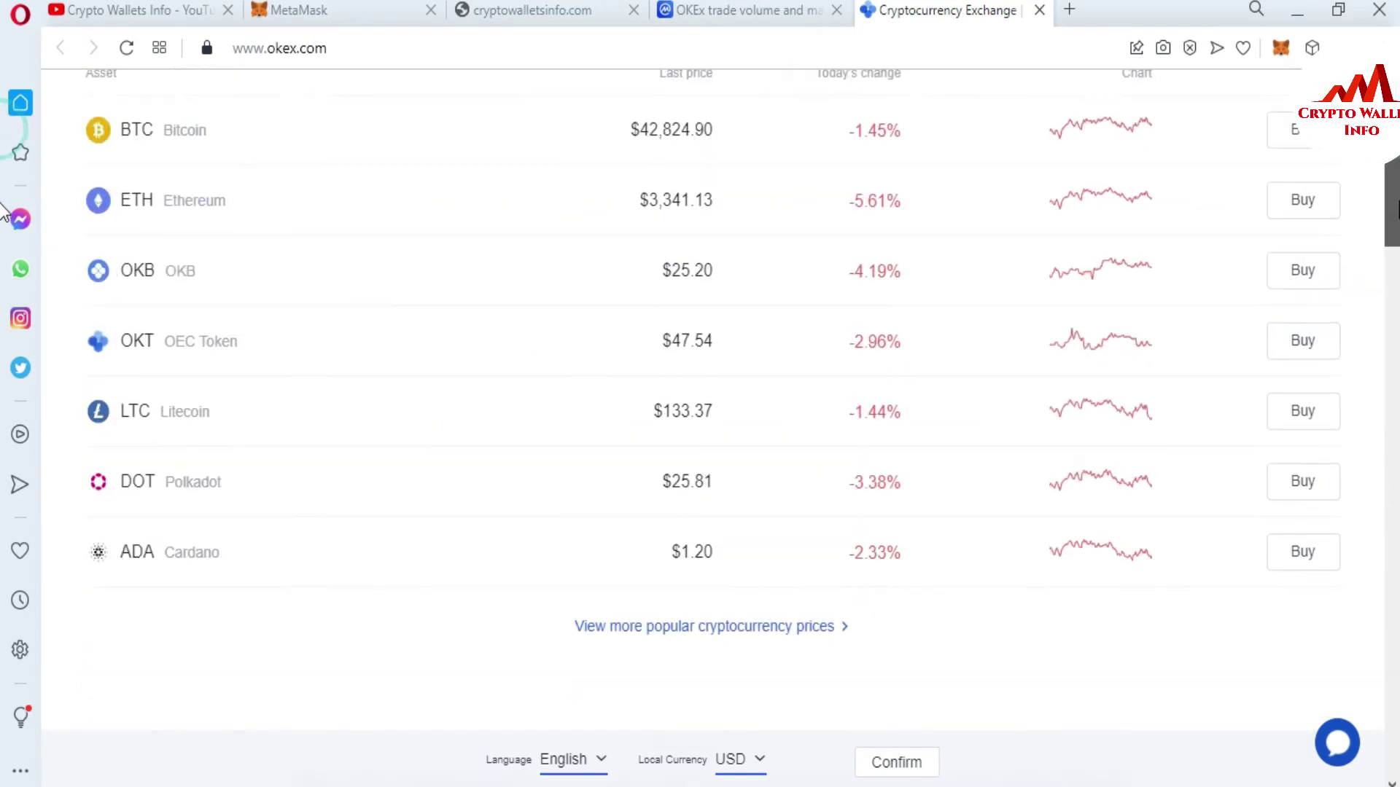
pyautogui.scroll(-5, 4, 219)
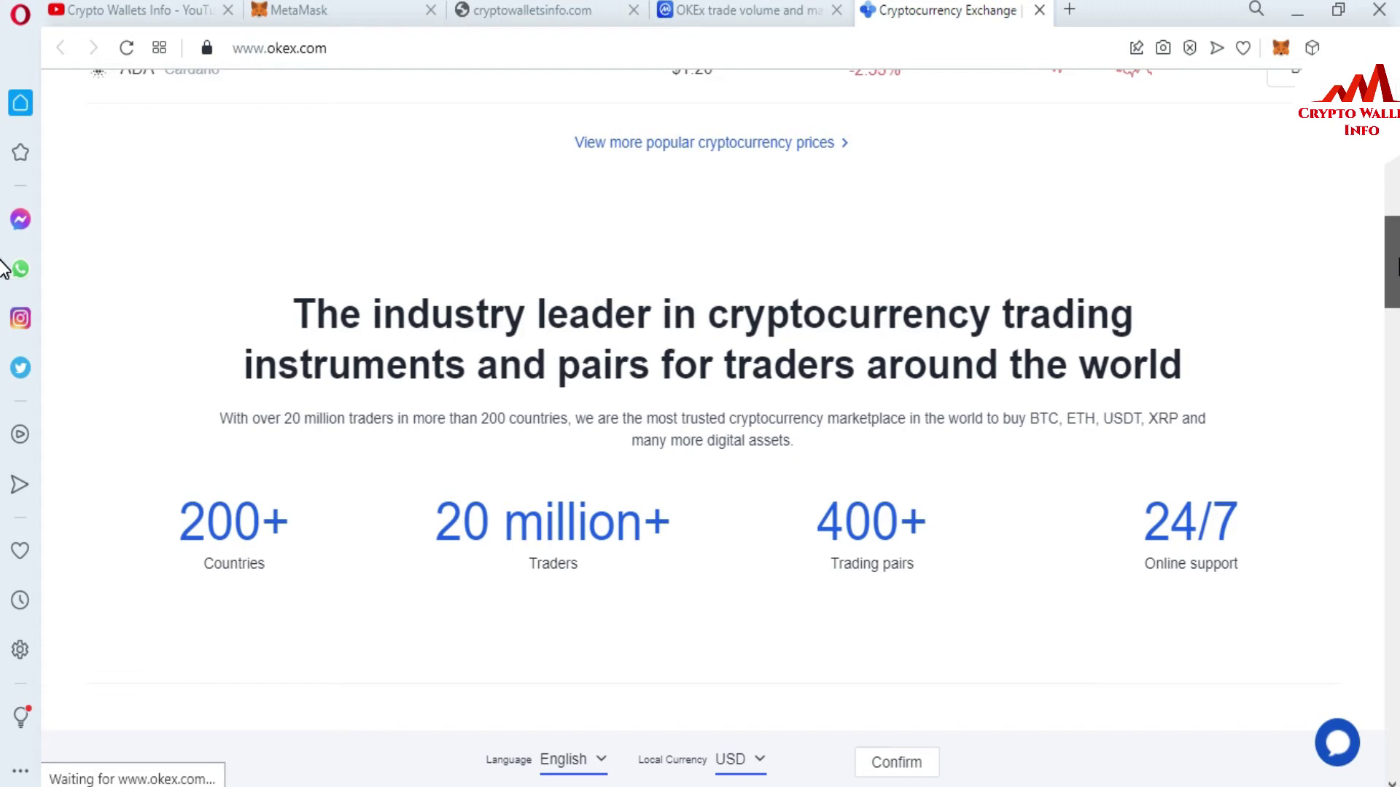
pyautogui.scroll(-4, 3, 269)
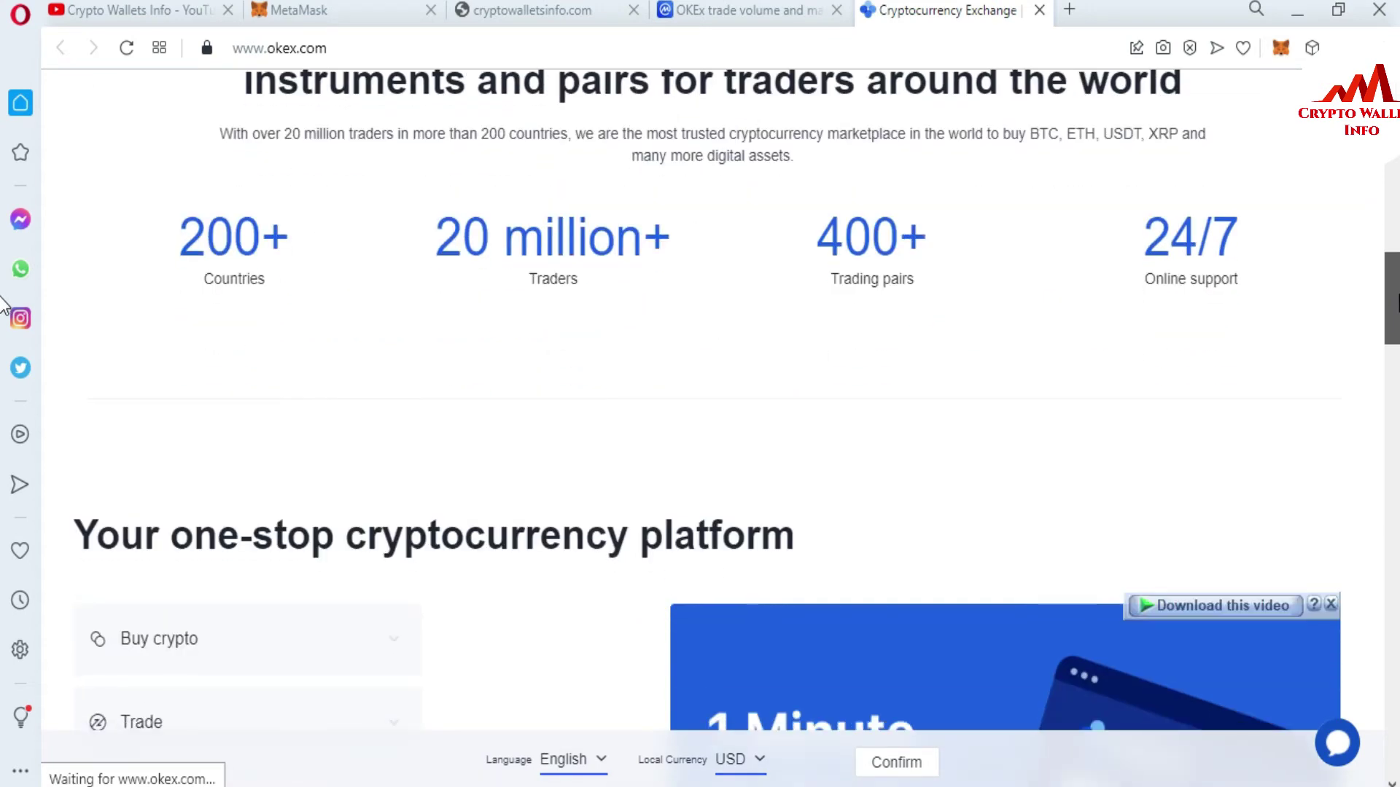
pyautogui.scroll(-7, 3, 304)
pyautogui.scroll(2, 3, 328)
pyautogui.scroll(-3, 3, 365)
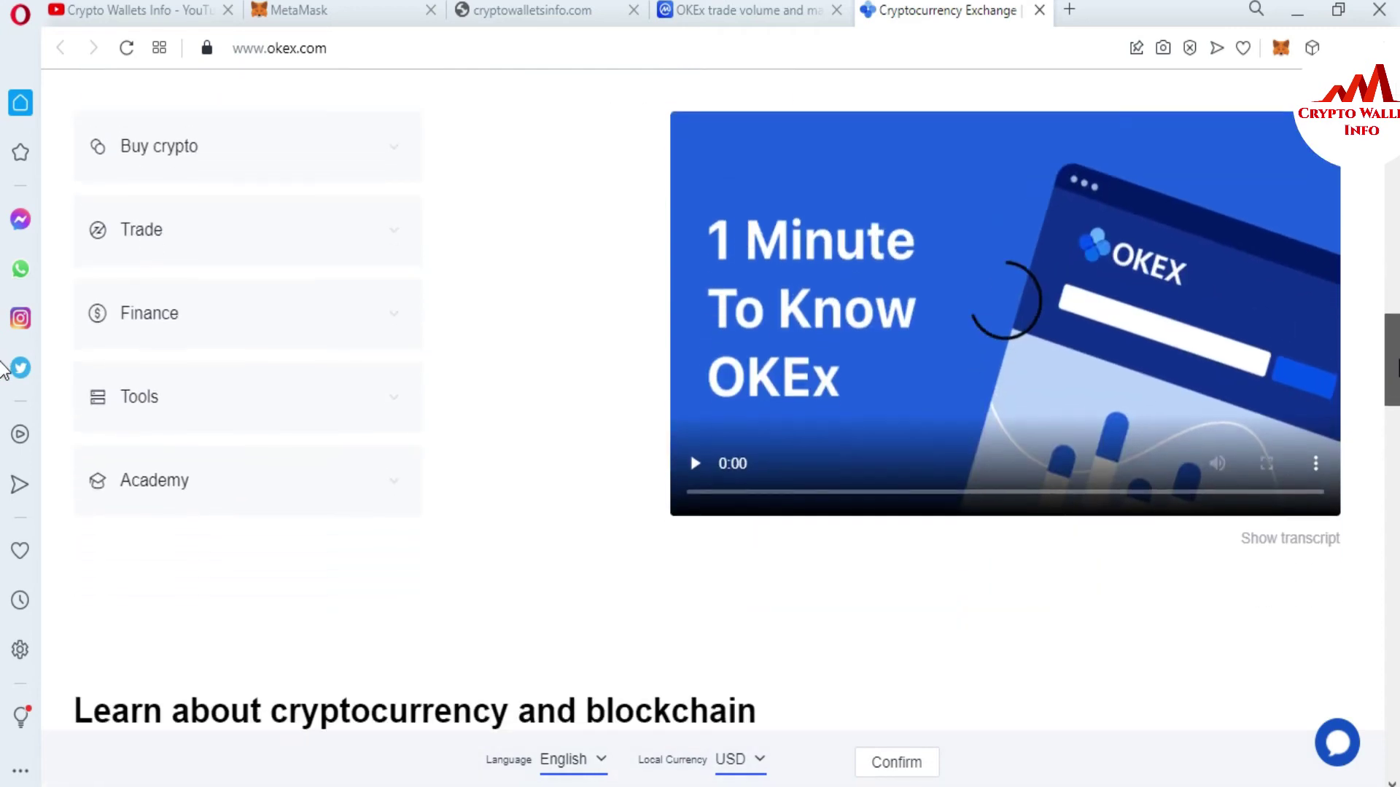
pyautogui.scroll(-2, 2, 383)
pyautogui.scroll(-1, 3, 390)
pyautogui.scroll(-10, 3, 438)
pyautogui.scroll(-5, 3, 510)
pyautogui.scroll(-4, 3, 547)
pyautogui.scroll(-2, 3, 576)
pyautogui.scroll(-2, 3, 598)
pyautogui.scroll(-5, 2, 627)
pyautogui.scroll(-2, 3, 652)
pyautogui.scroll(-1, 3, 671)
pyautogui.scroll(4, 4, 284)
pyautogui.press('Home')
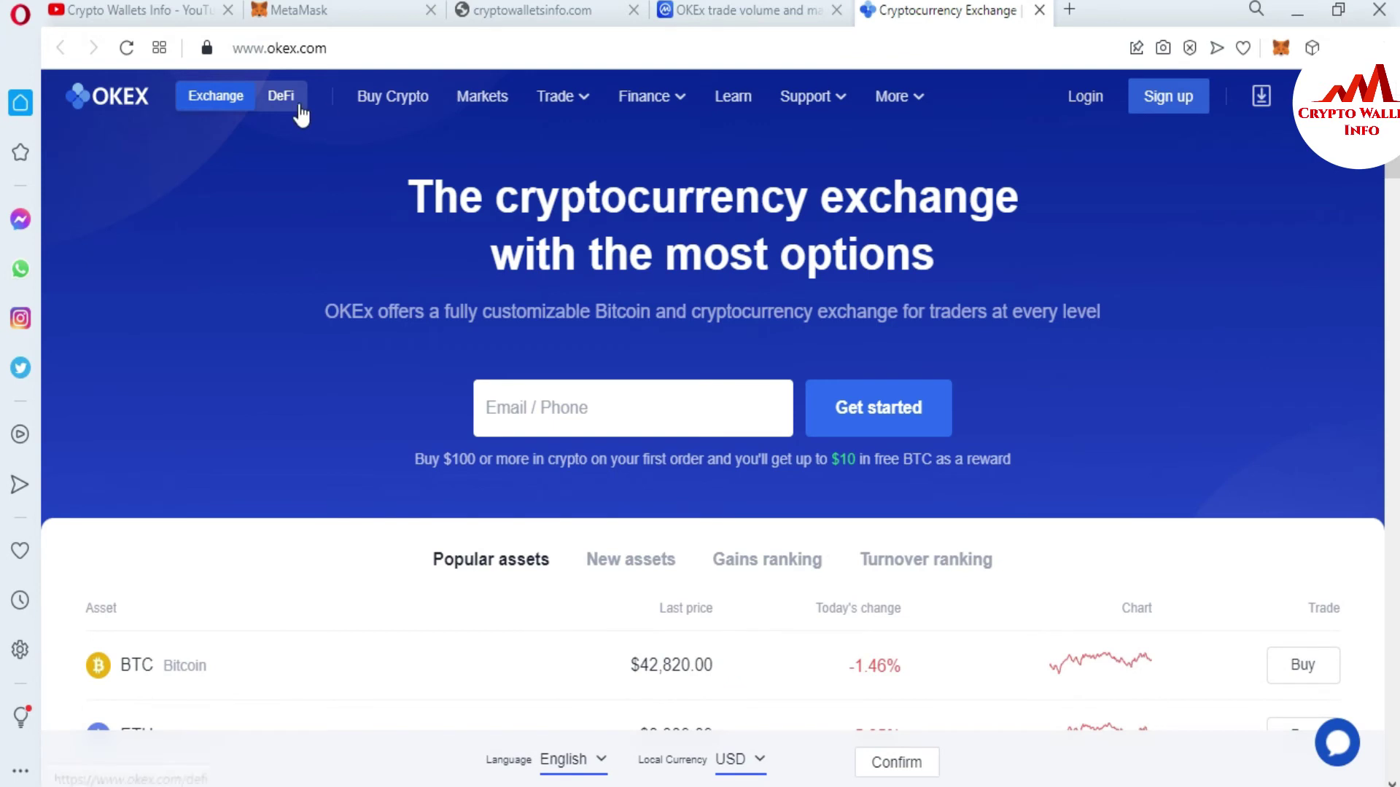
pyautogui.click(332, 43)
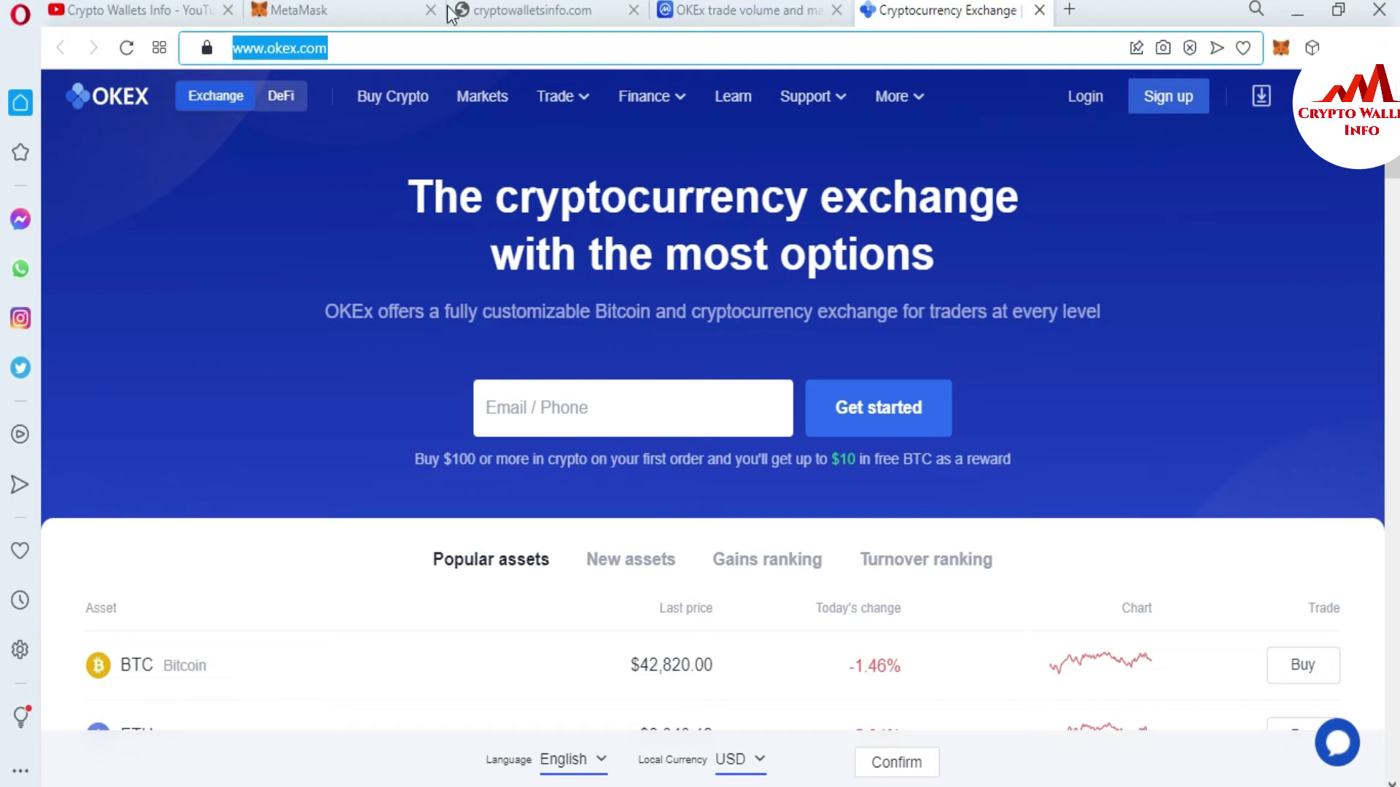
# - Copy OKExChain from the notes and paste it as the network name
pyautogui.click(337, 8)
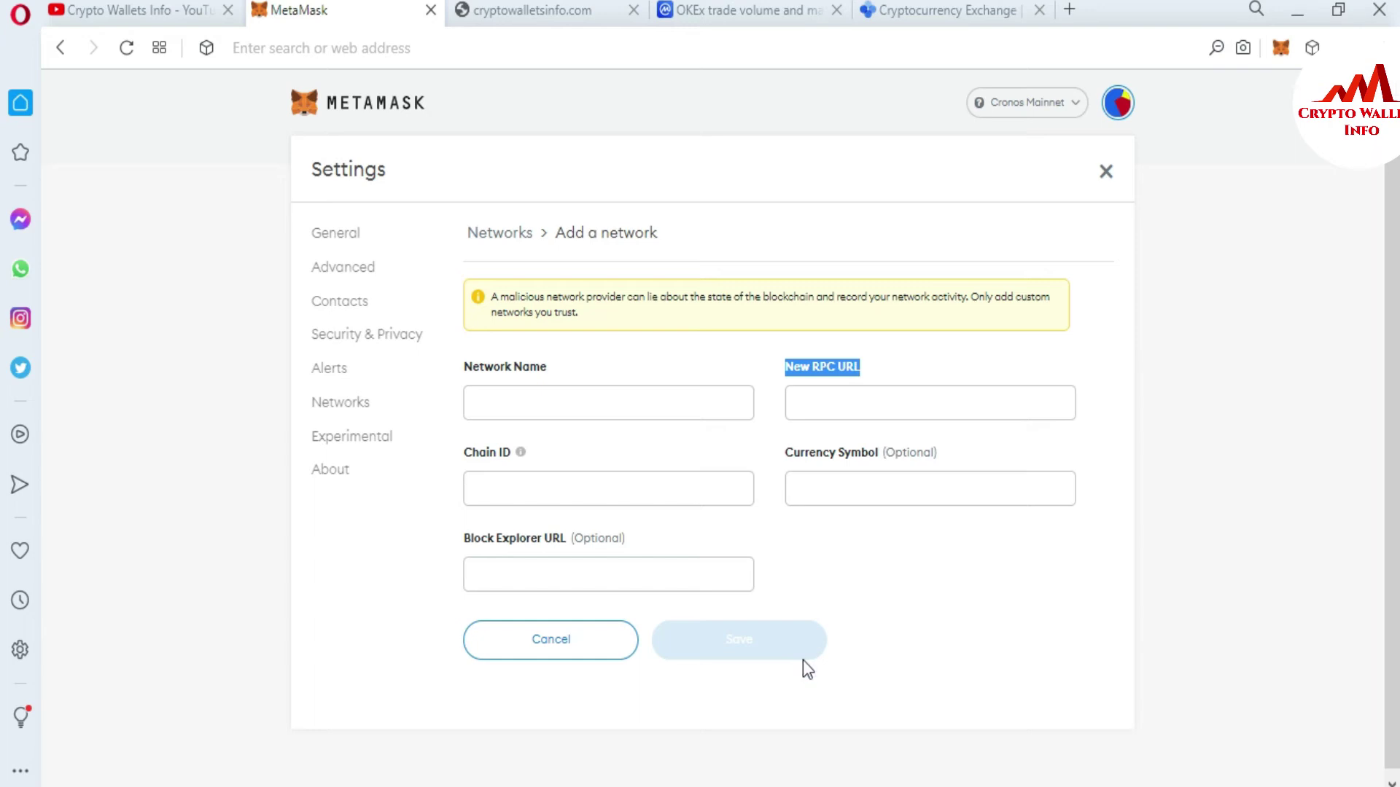
pyautogui.hotkey('alt', 'Tab')
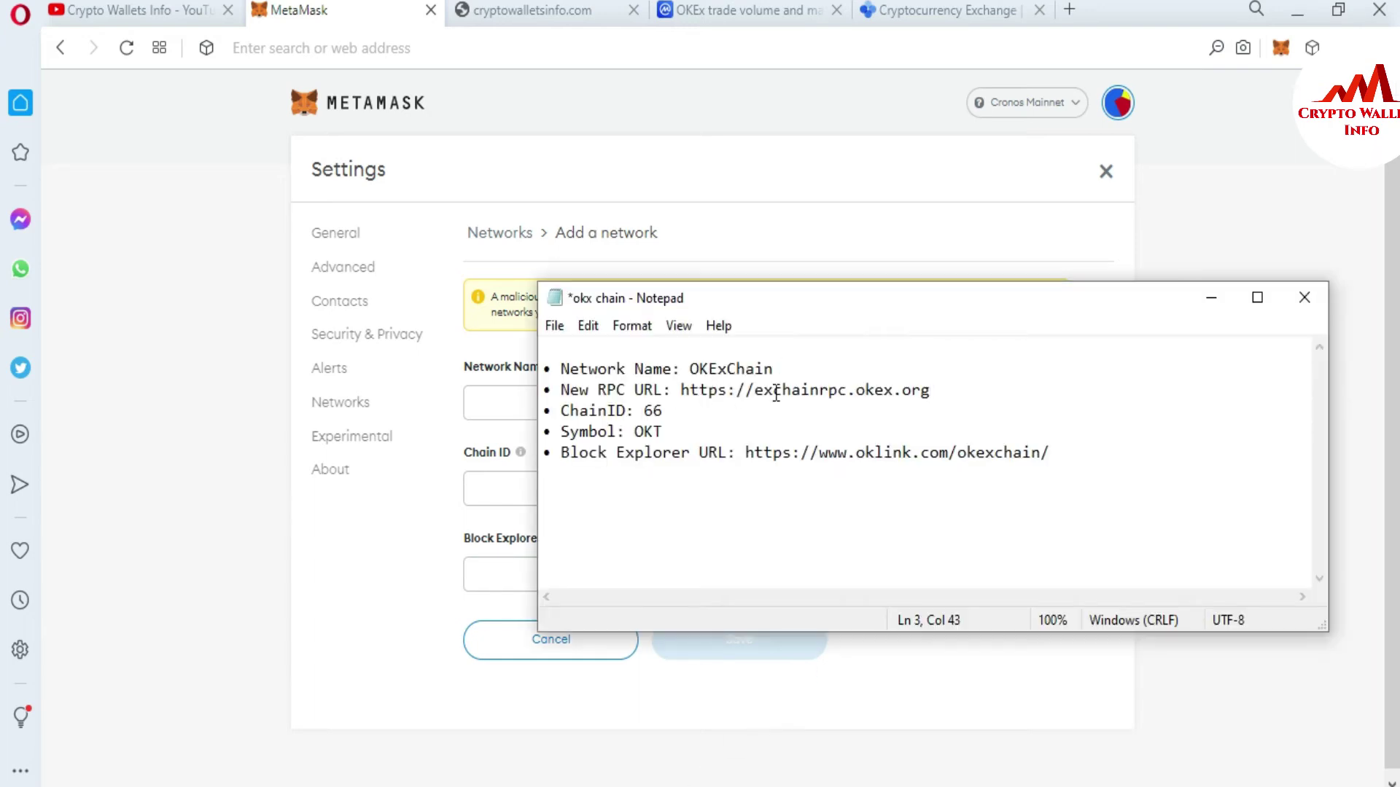
pyautogui.moveTo(810, 294); pyautogui.dragTo(803, 148)
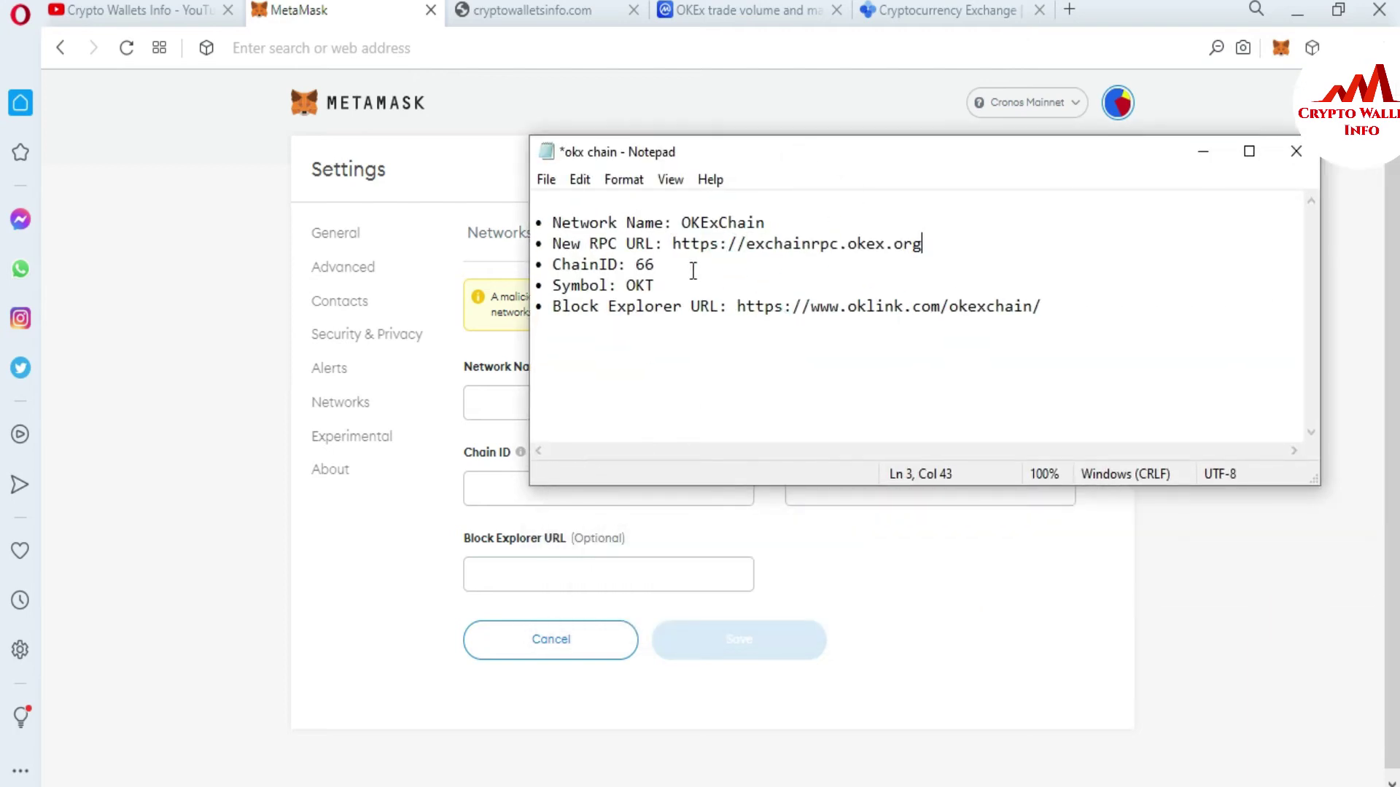
pyautogui.moveTo(686, 228); pyautogui.dragTo(1056, 312)
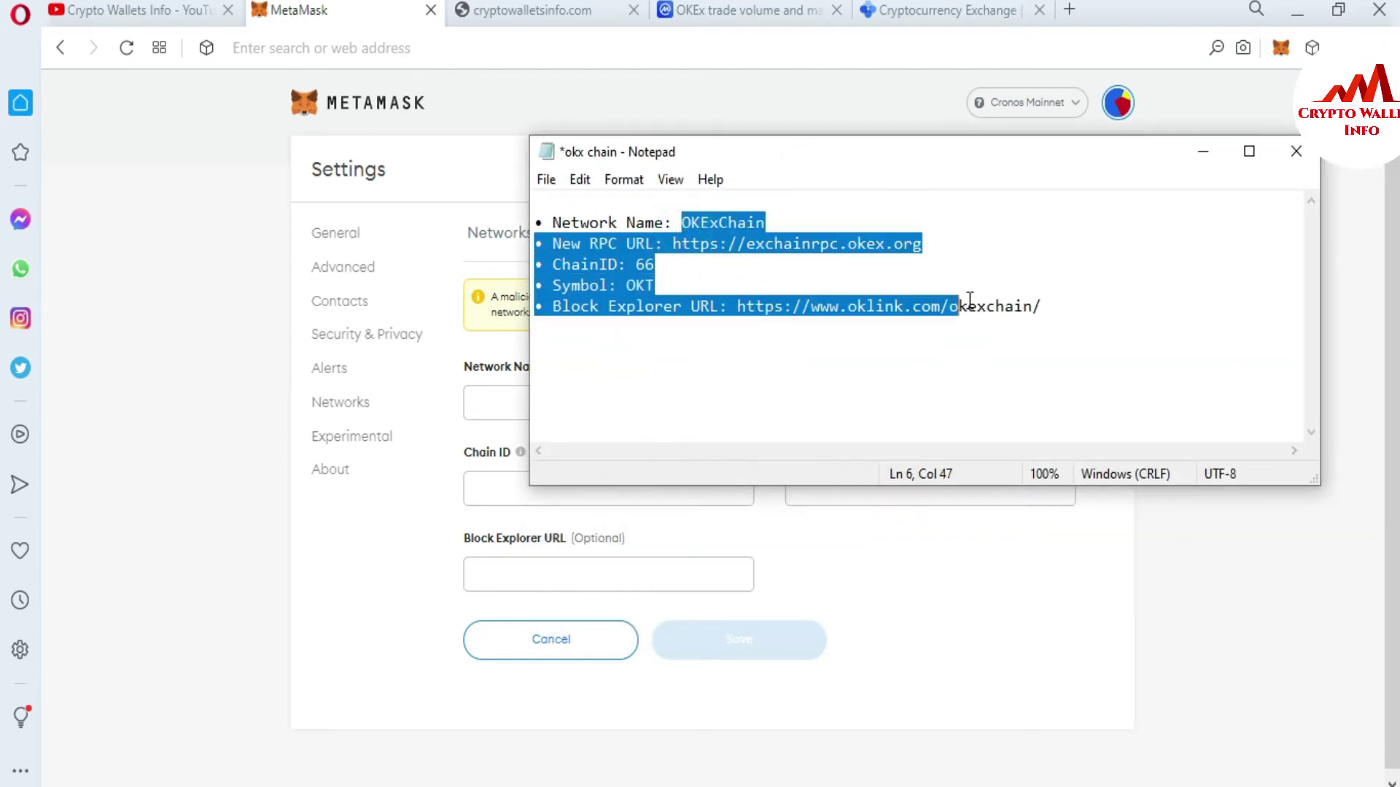
pyautogui.click(1048, 285)
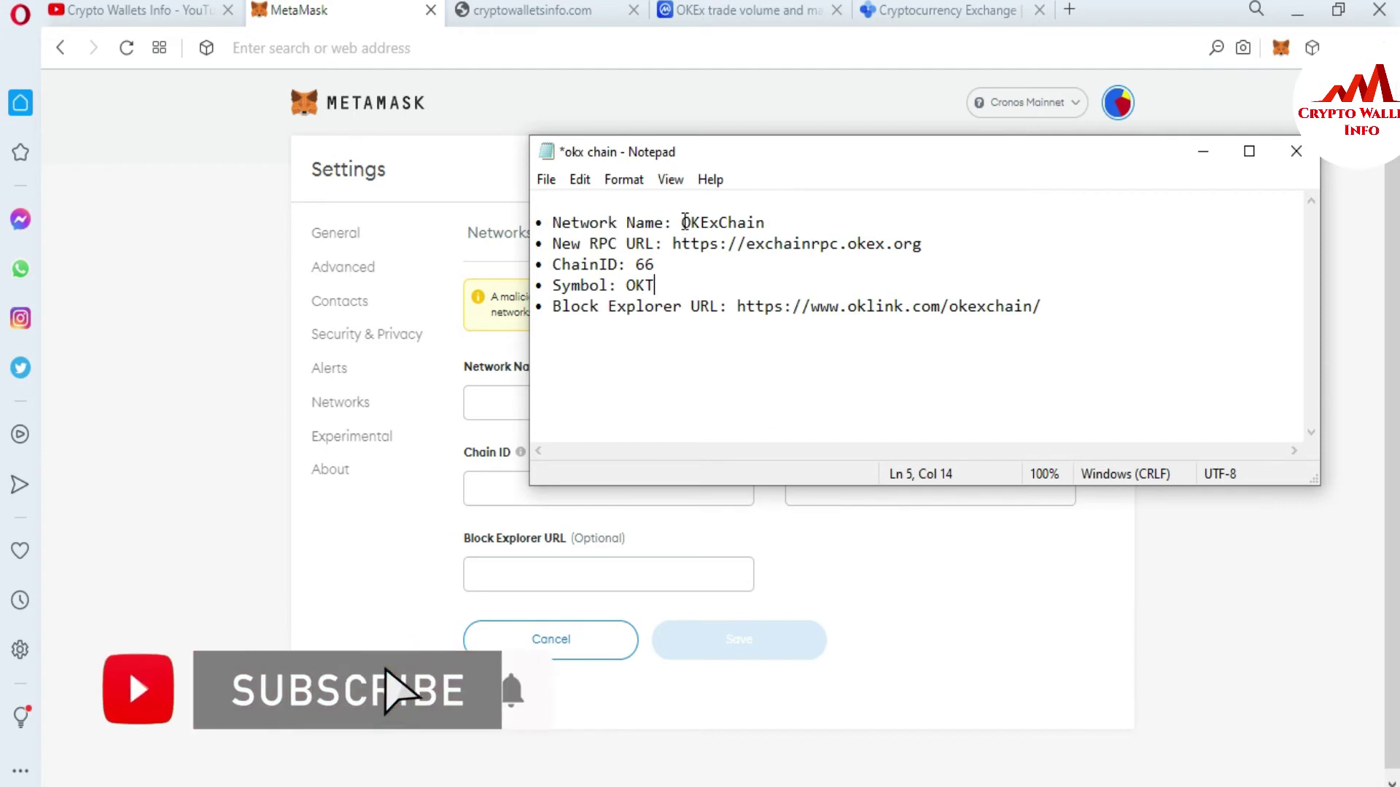
pyautogui.moveTo(686, 221); pyautogui.dragTo(766, 218)
pyautogui.hotkey('ctrl', 'c')
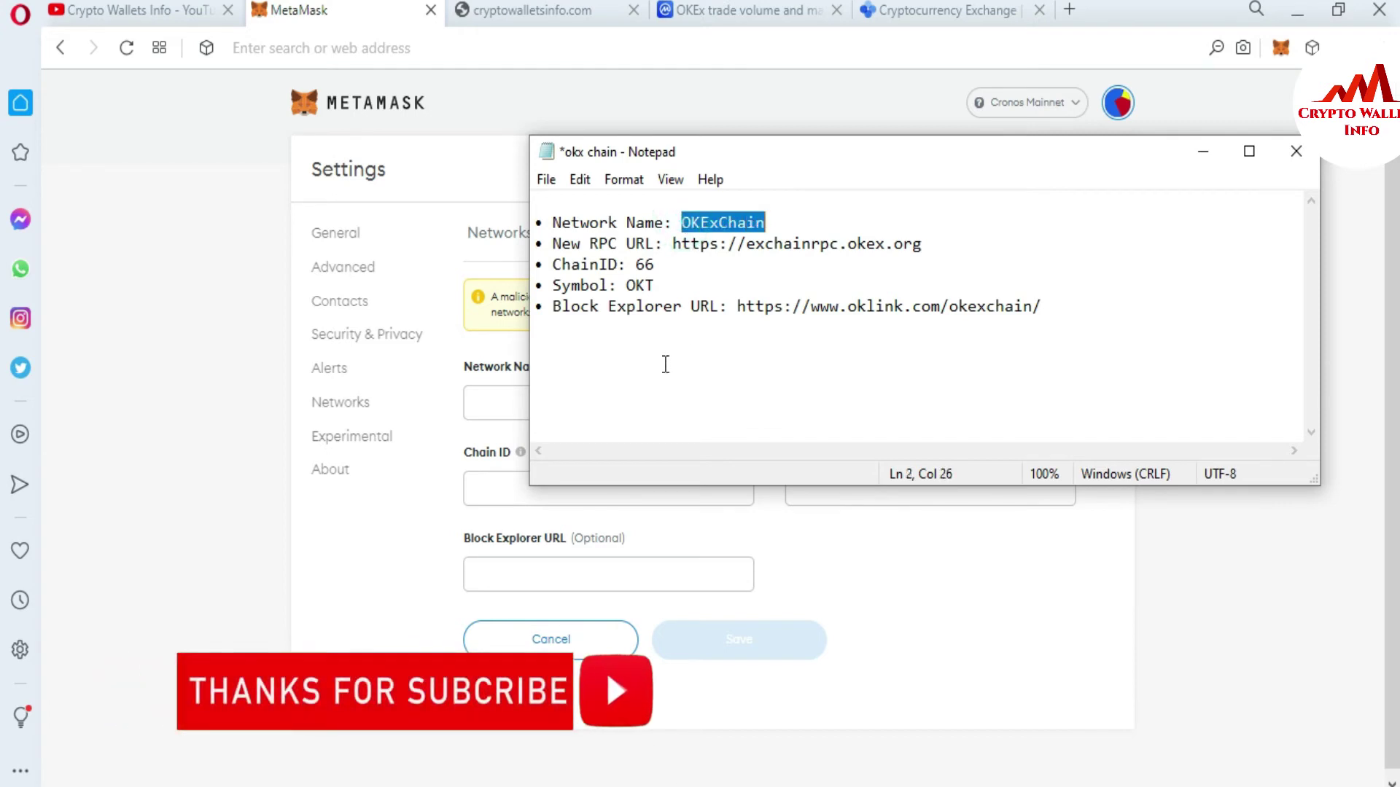
pyautogui.click(507, 412)
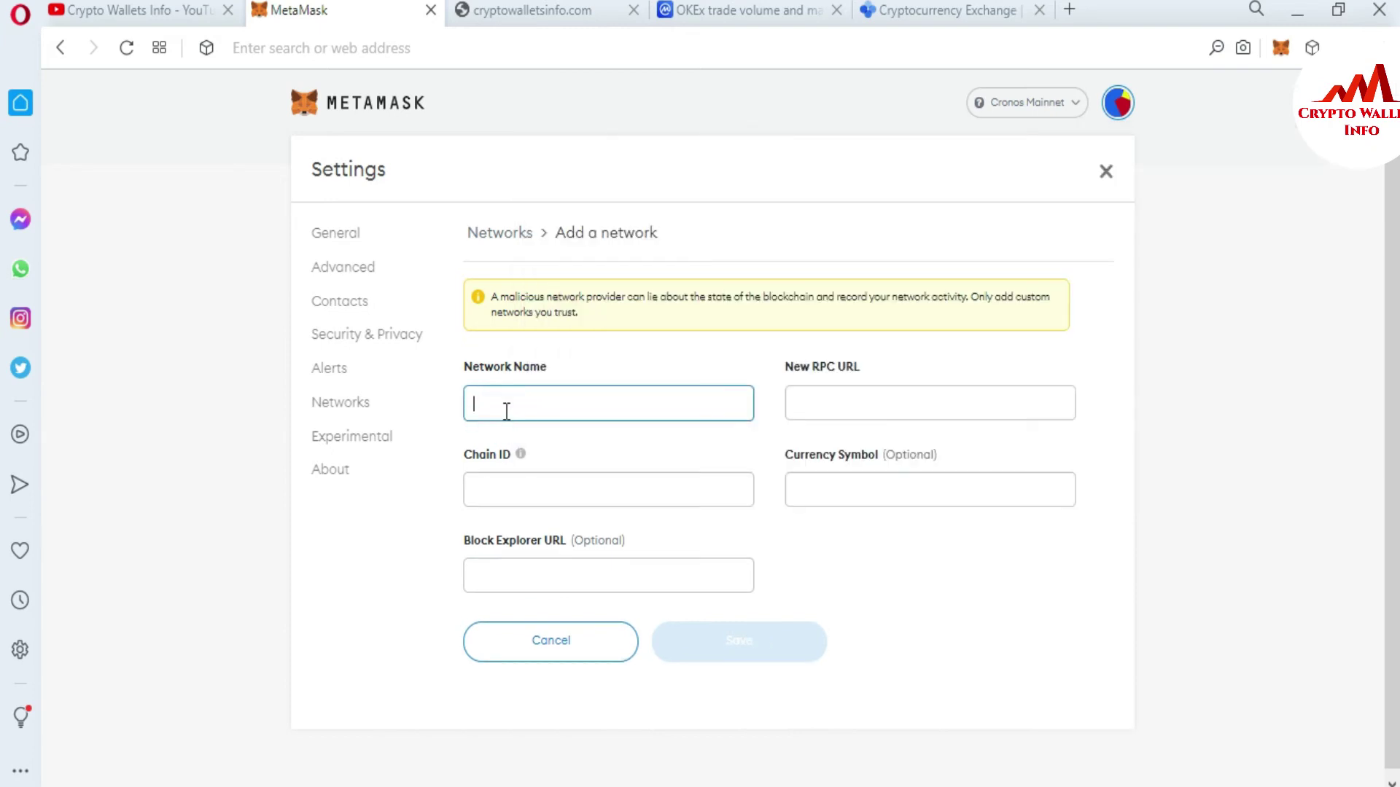
pyautogui.hotkey('ctrl', 'v')
pyautogui.click(877, 397)
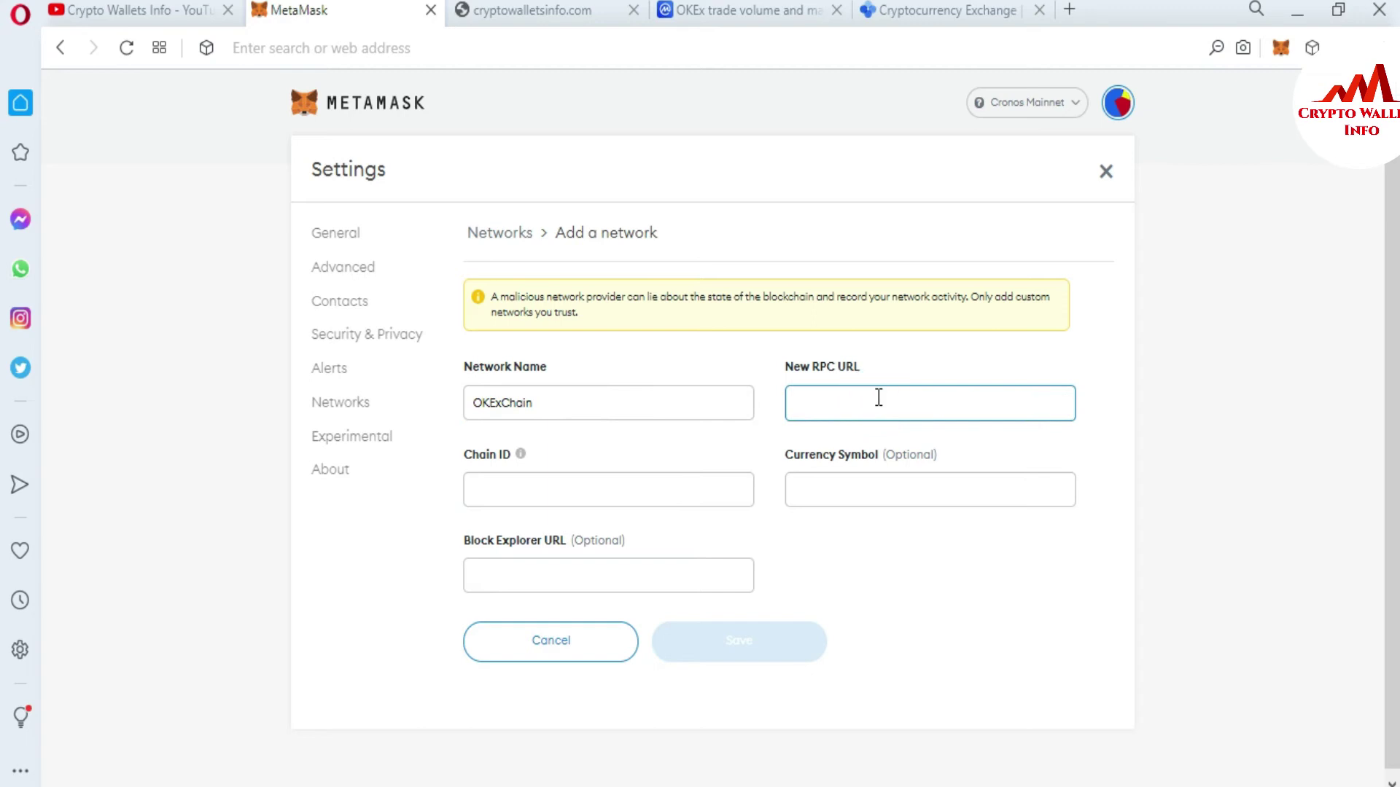
pyautogui.hotkey('alt', 'Tab')
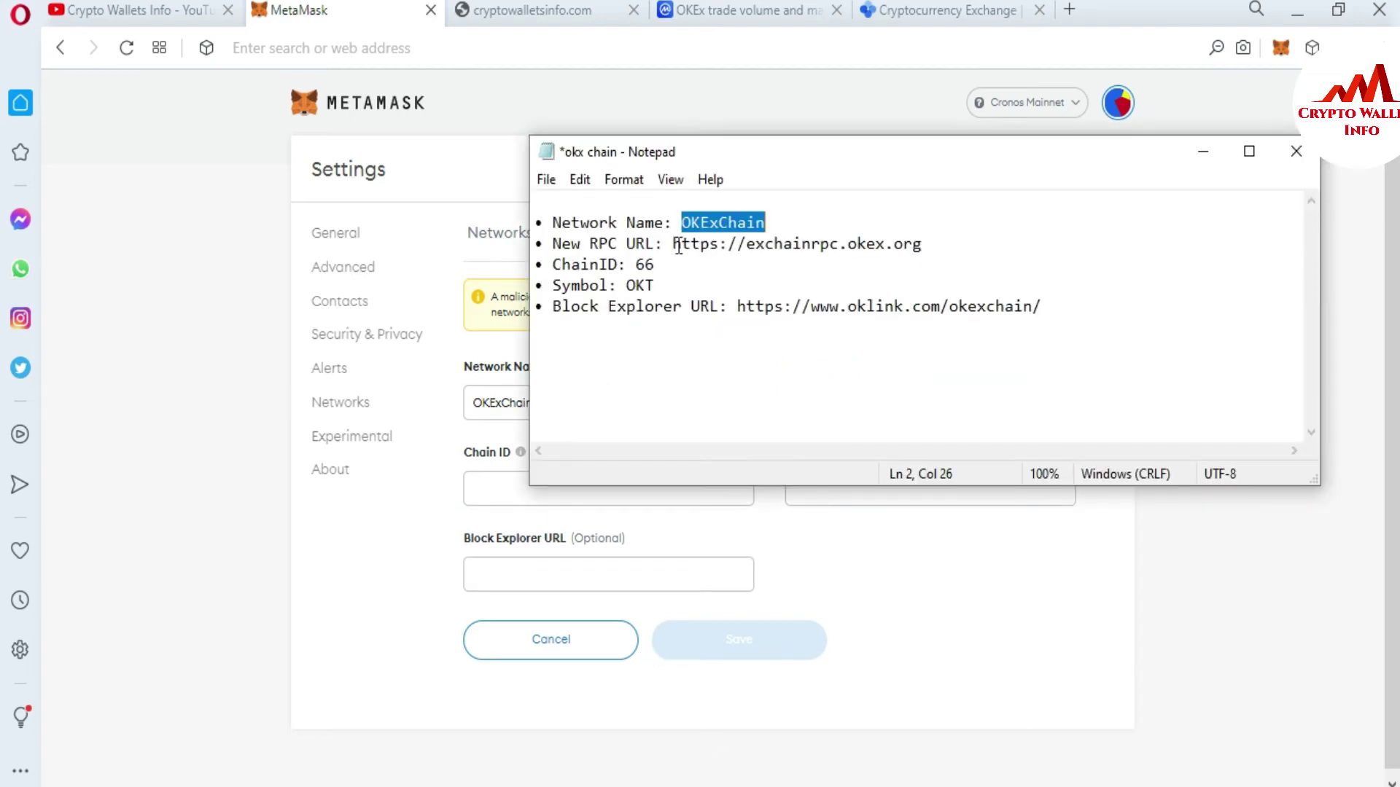
pyautogui.moveTo(673, 244); pyautogui.dragTo(934, 243)
pyautogui.hotkey('ctrl', 'c')
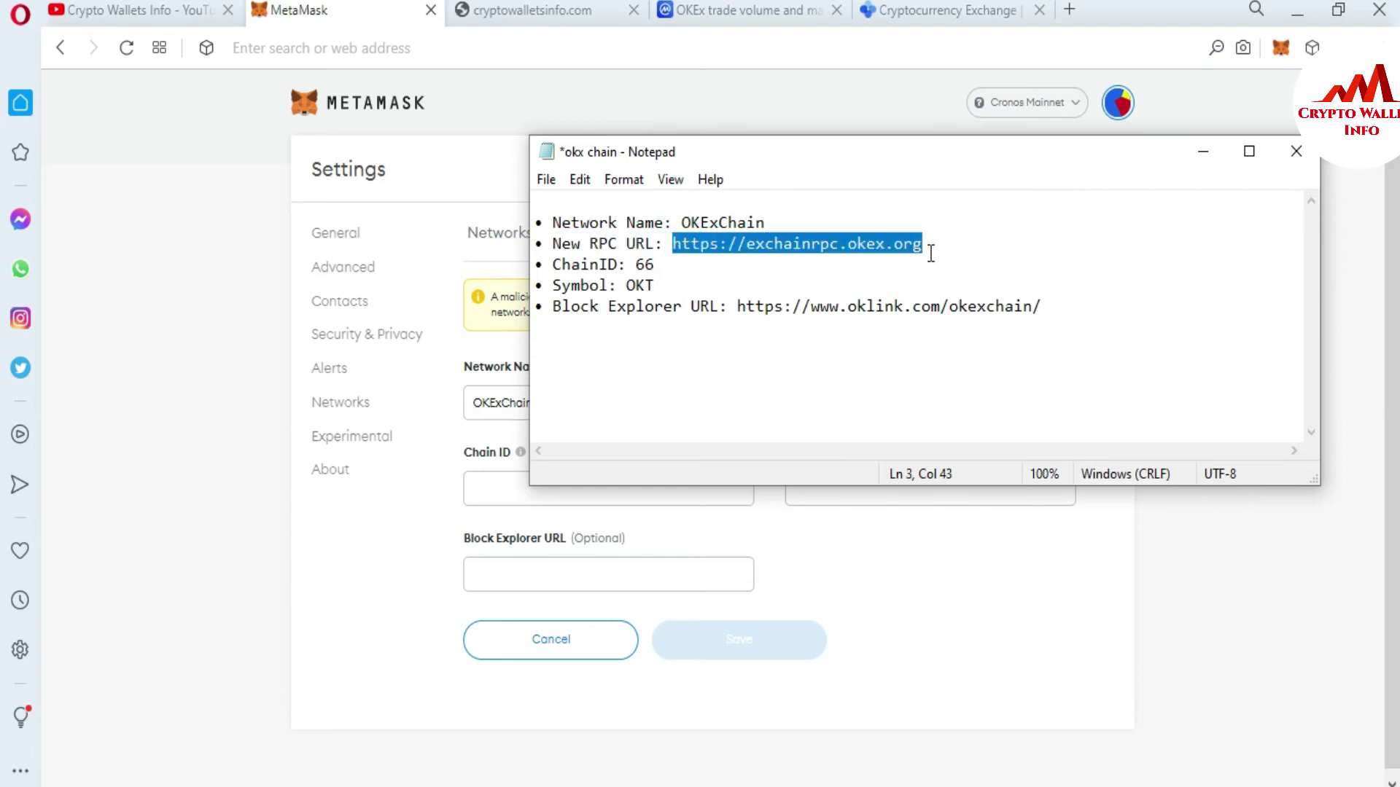
pyautogui.click(380, 565)
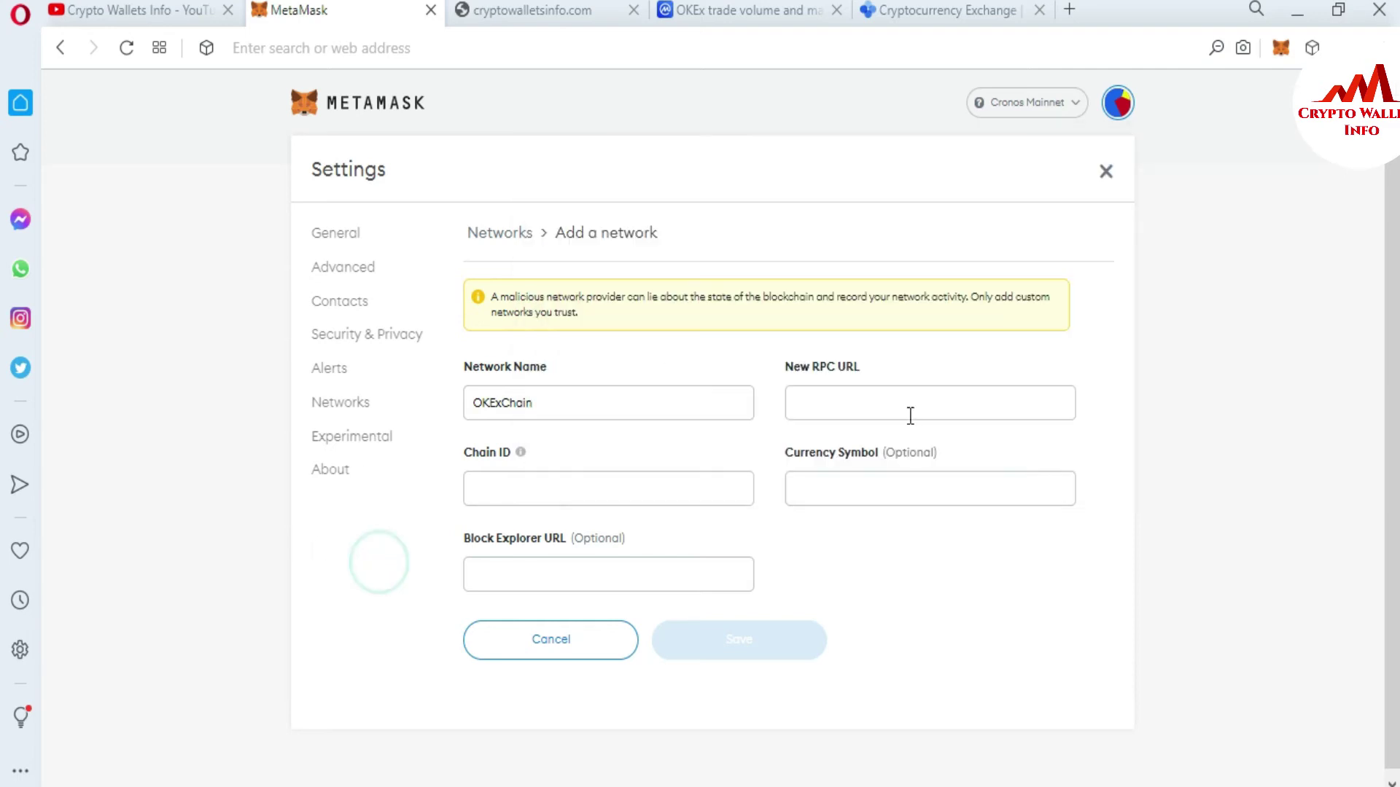
pyautogui.click(853, 403)
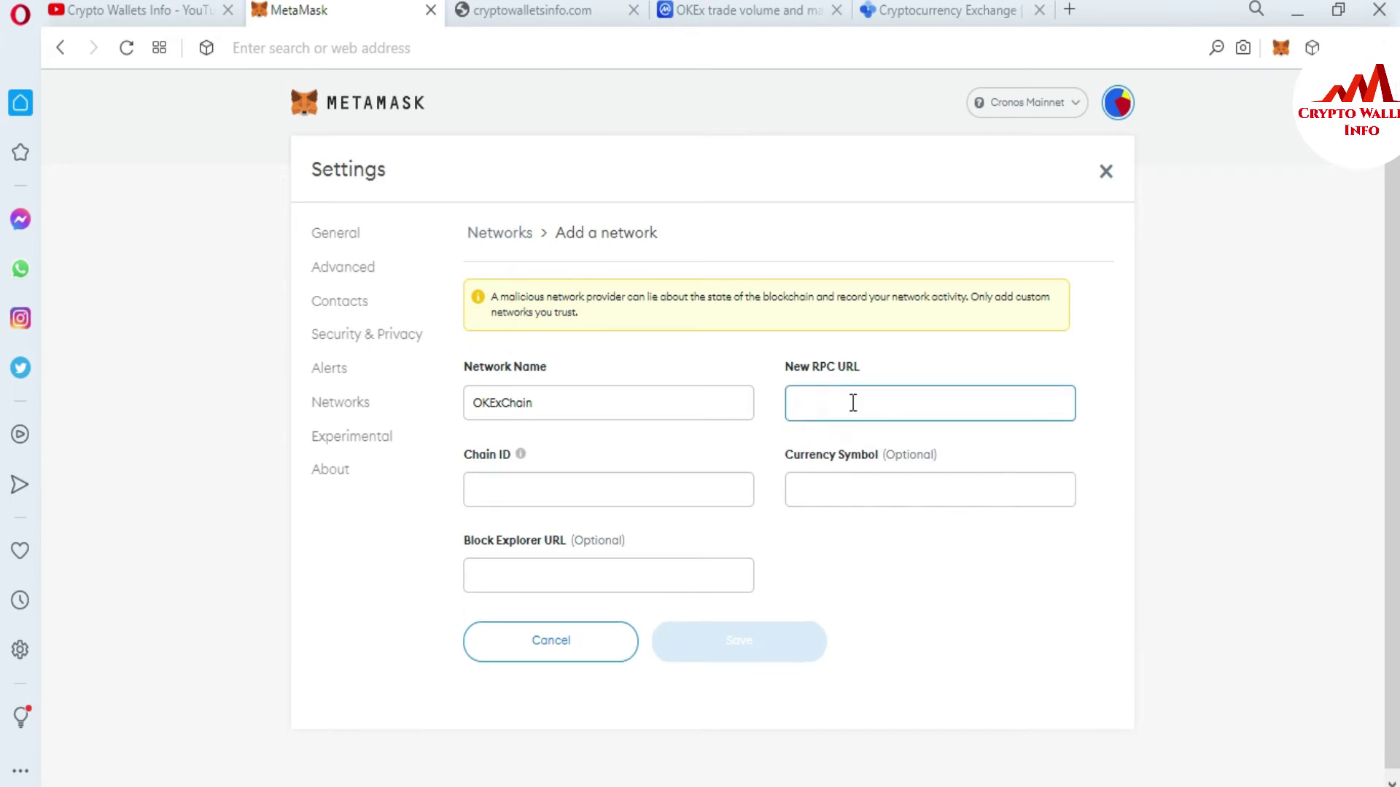
pyautogui.hotkey('ctrl', 'v')
pyautogui.click(1248, 428)
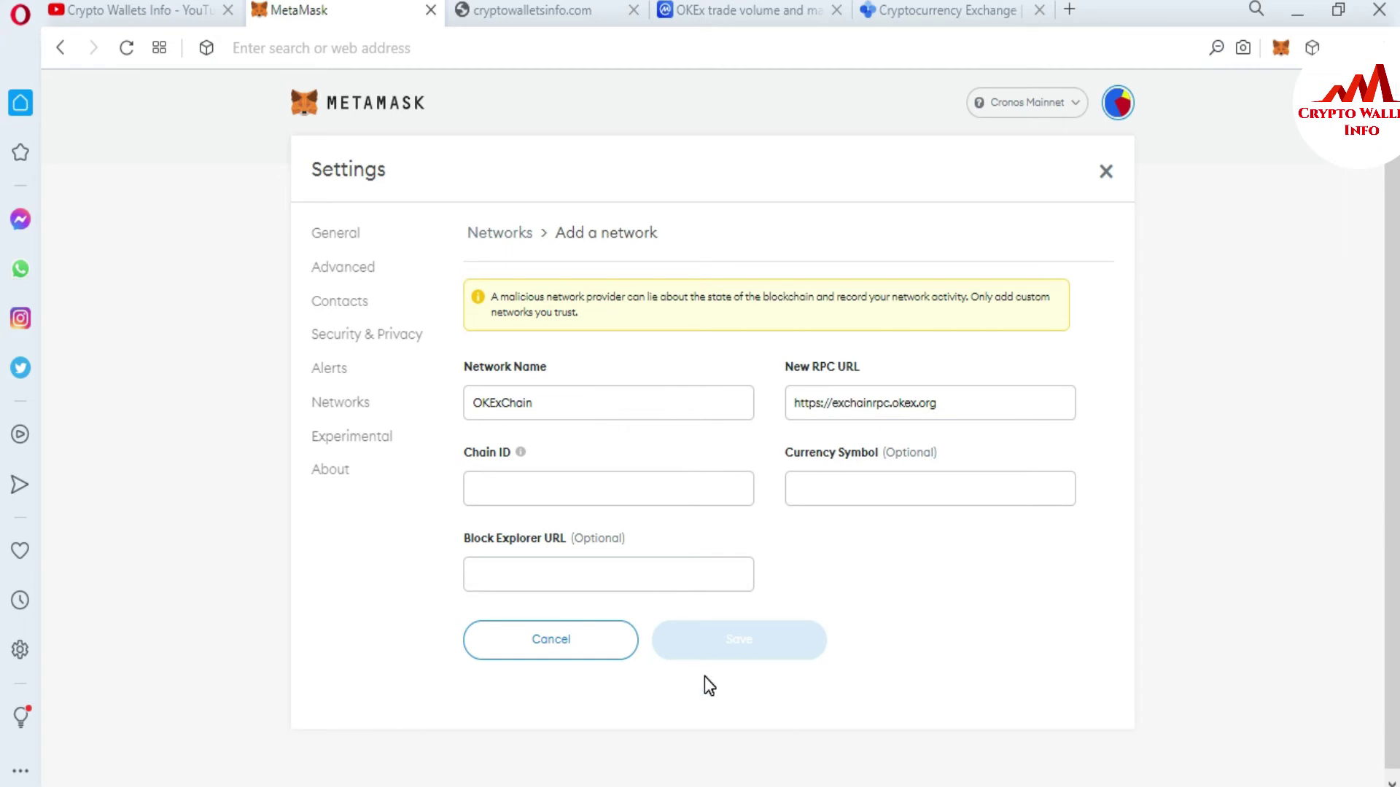
# - Paste chain ID 66 from the notes, then select the currency symbol OKT there
pyautogui.hotkey('alt', 'Tab')
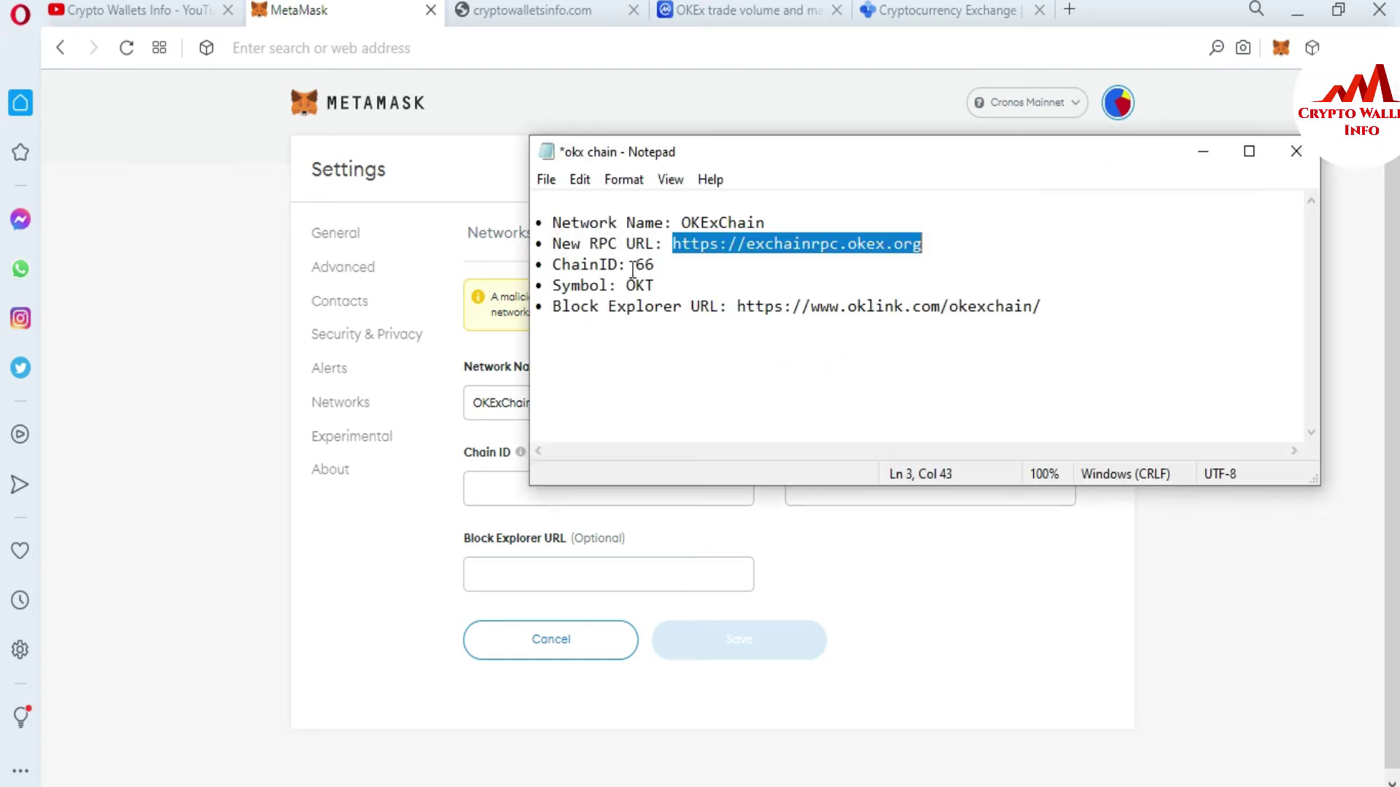
pyautogui.moveTo(639, 269); pyautogui.dragTo(654, 270)
pyautogui.hotkey('ctrl', 'c')
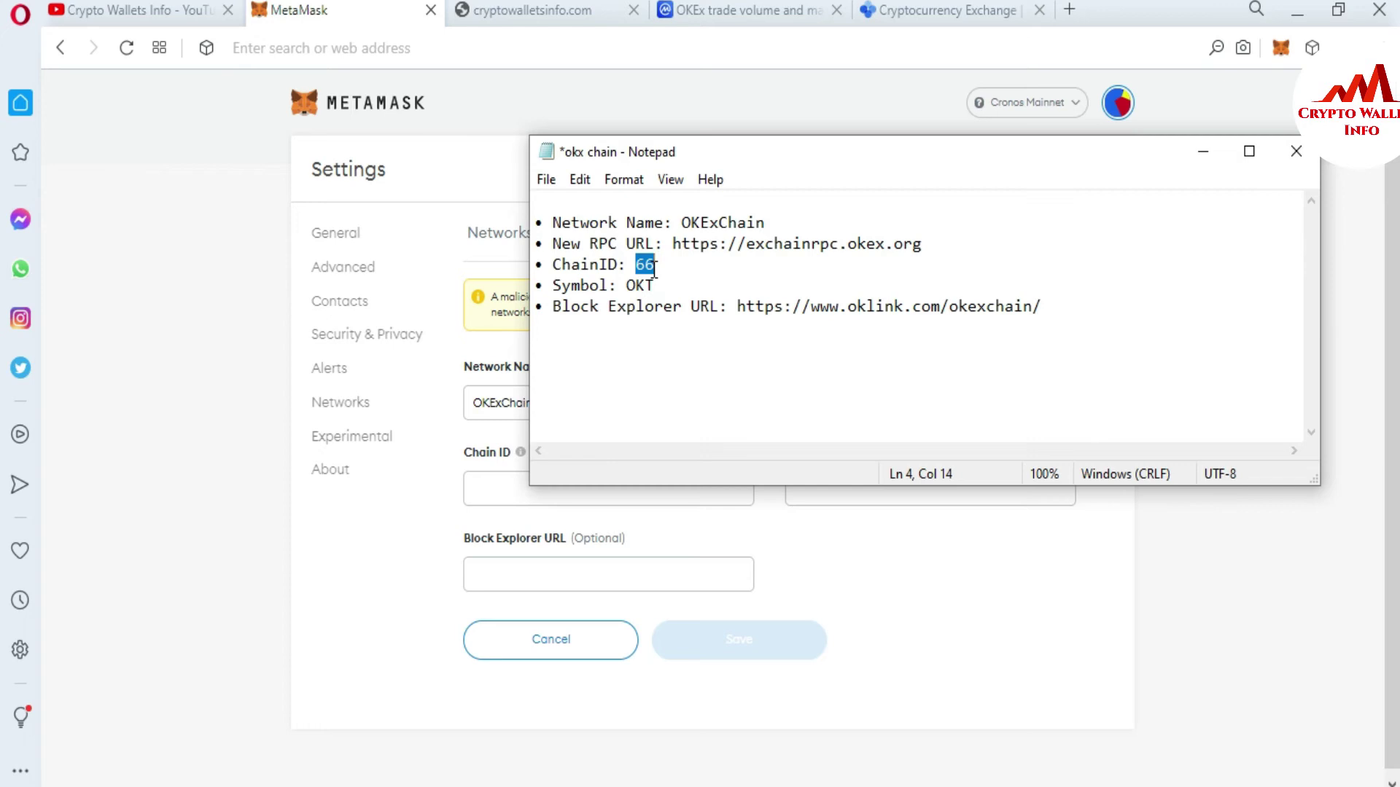
pyautogui.click(490, 490)
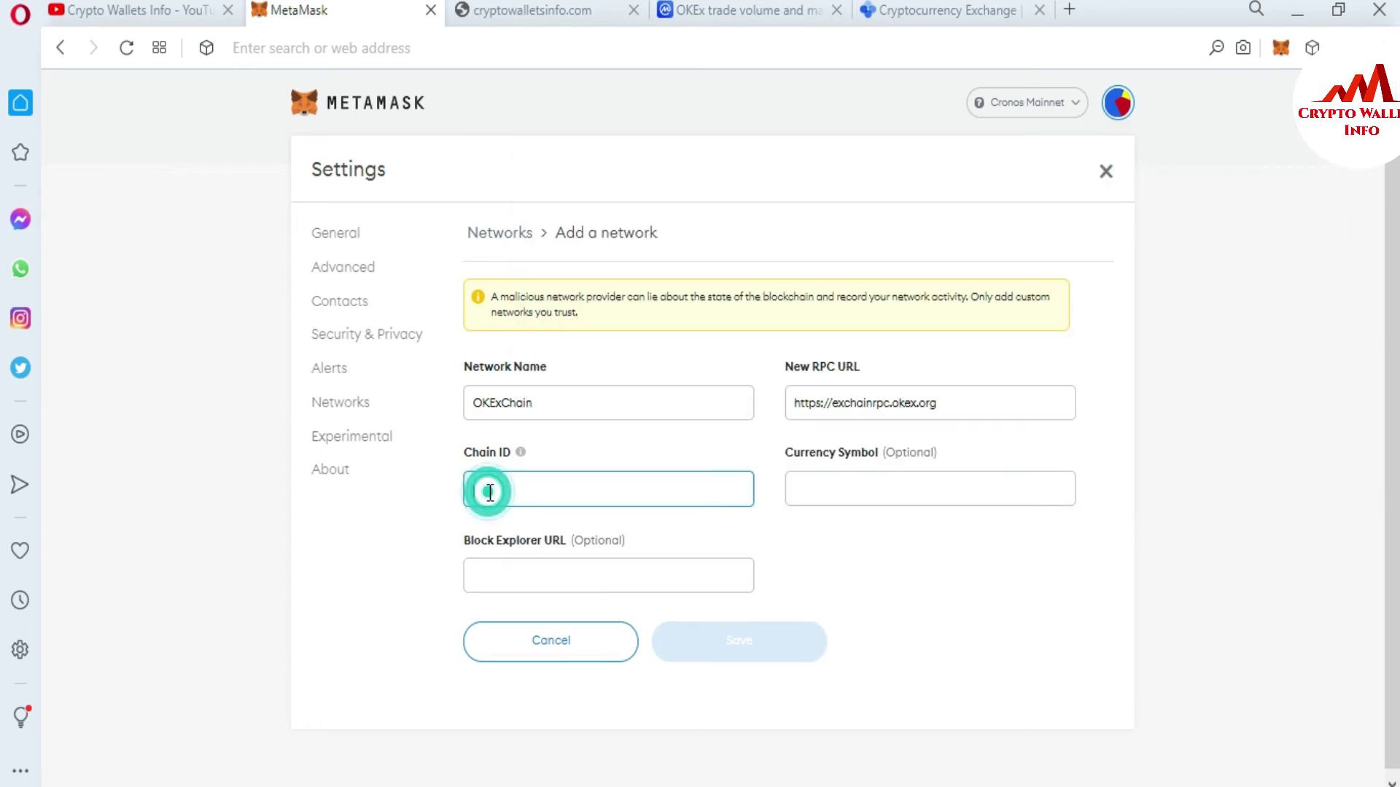
pyautogui.hotkey('ctrl', 'v')
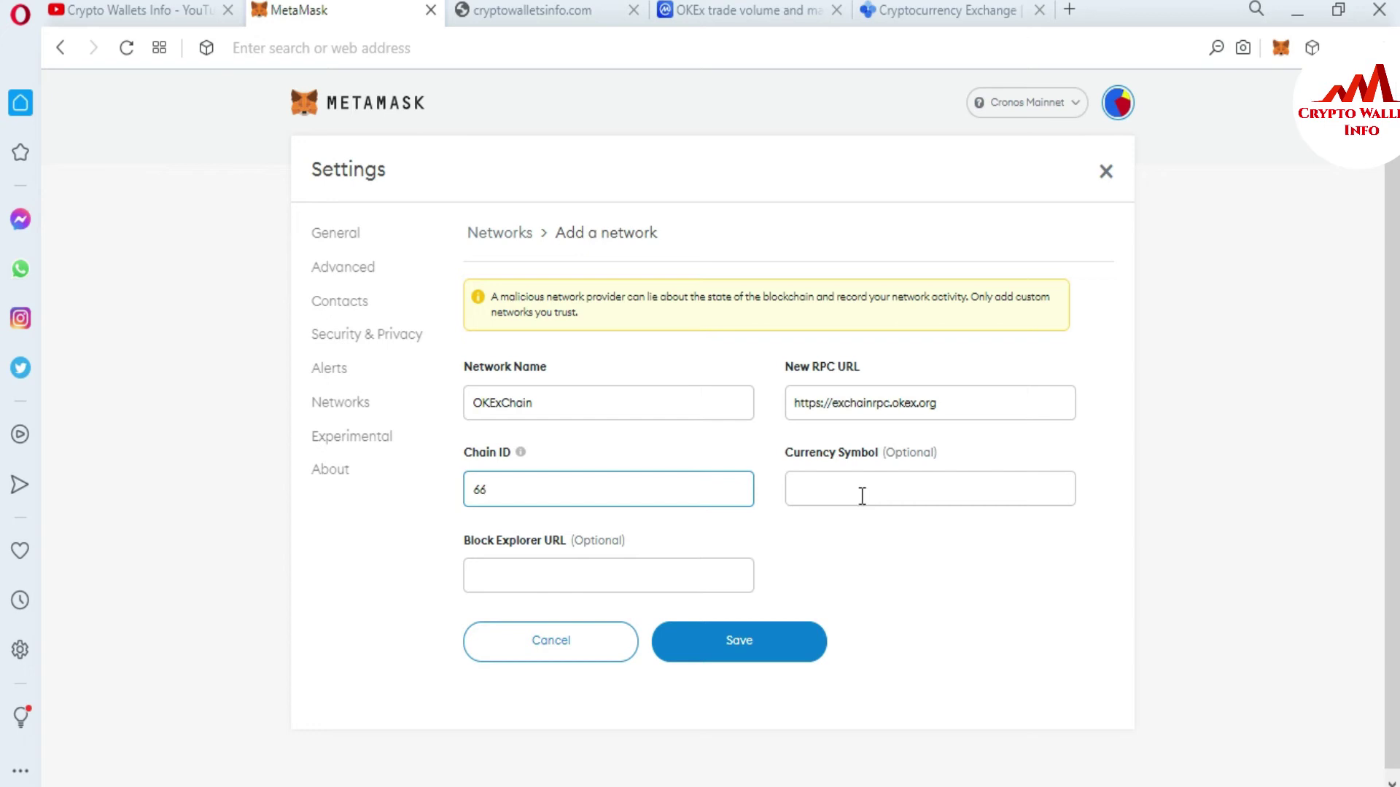
pyautogui.hotkey('alt', 'Tab')
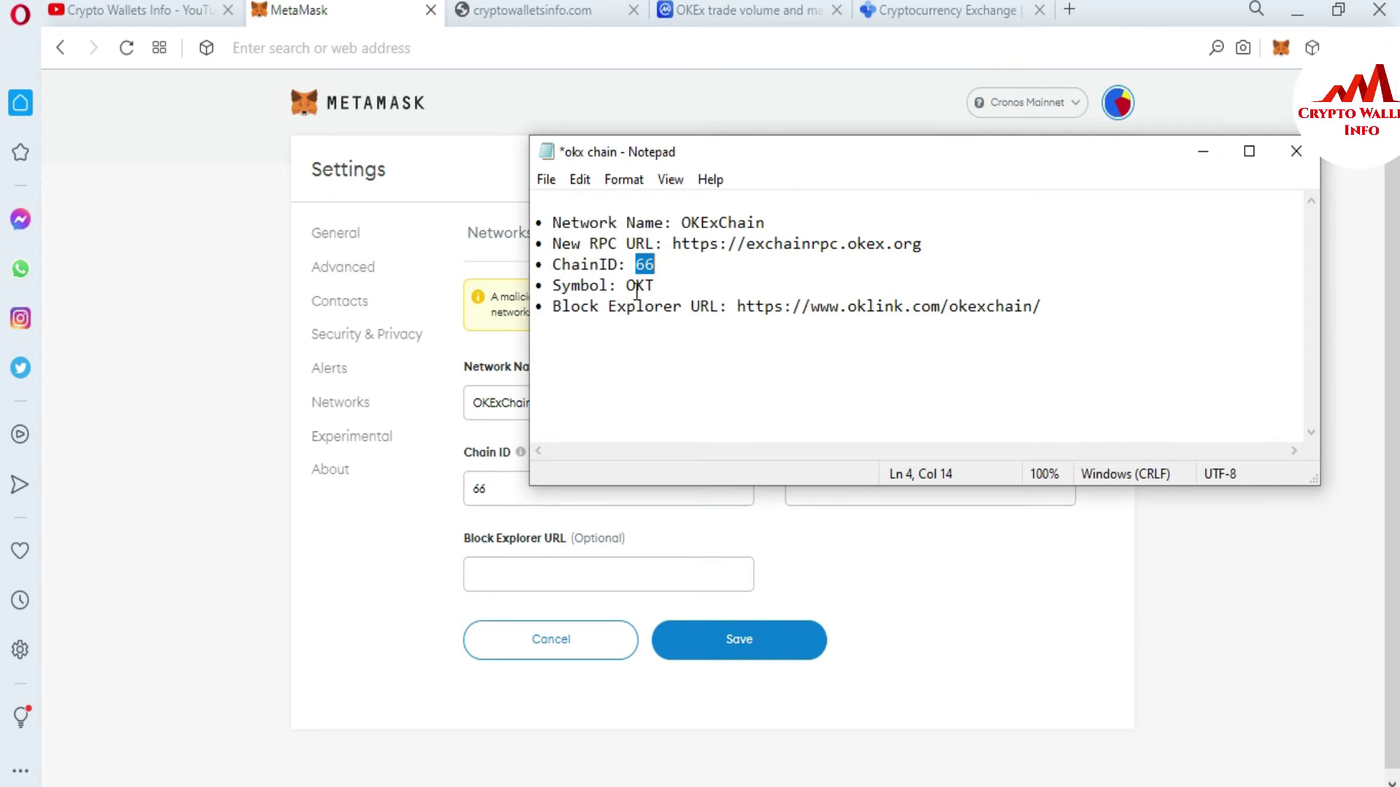
pyautogui.moveTo(629, 289); pyautogui.dragTo(654, 289)
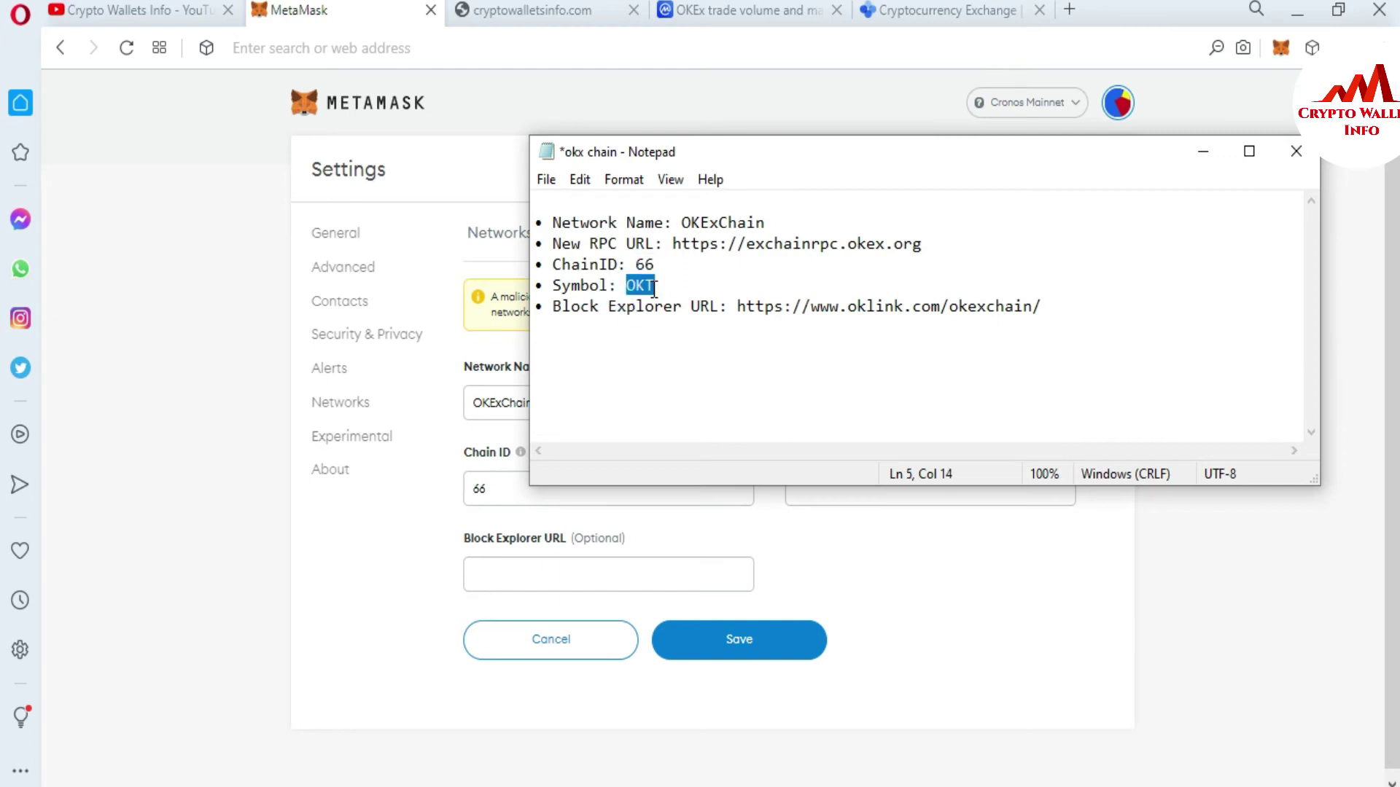
# - Search CoinMarketCap for 'okt' and open the OEC Token price page
pyautogui.click(729, 10)
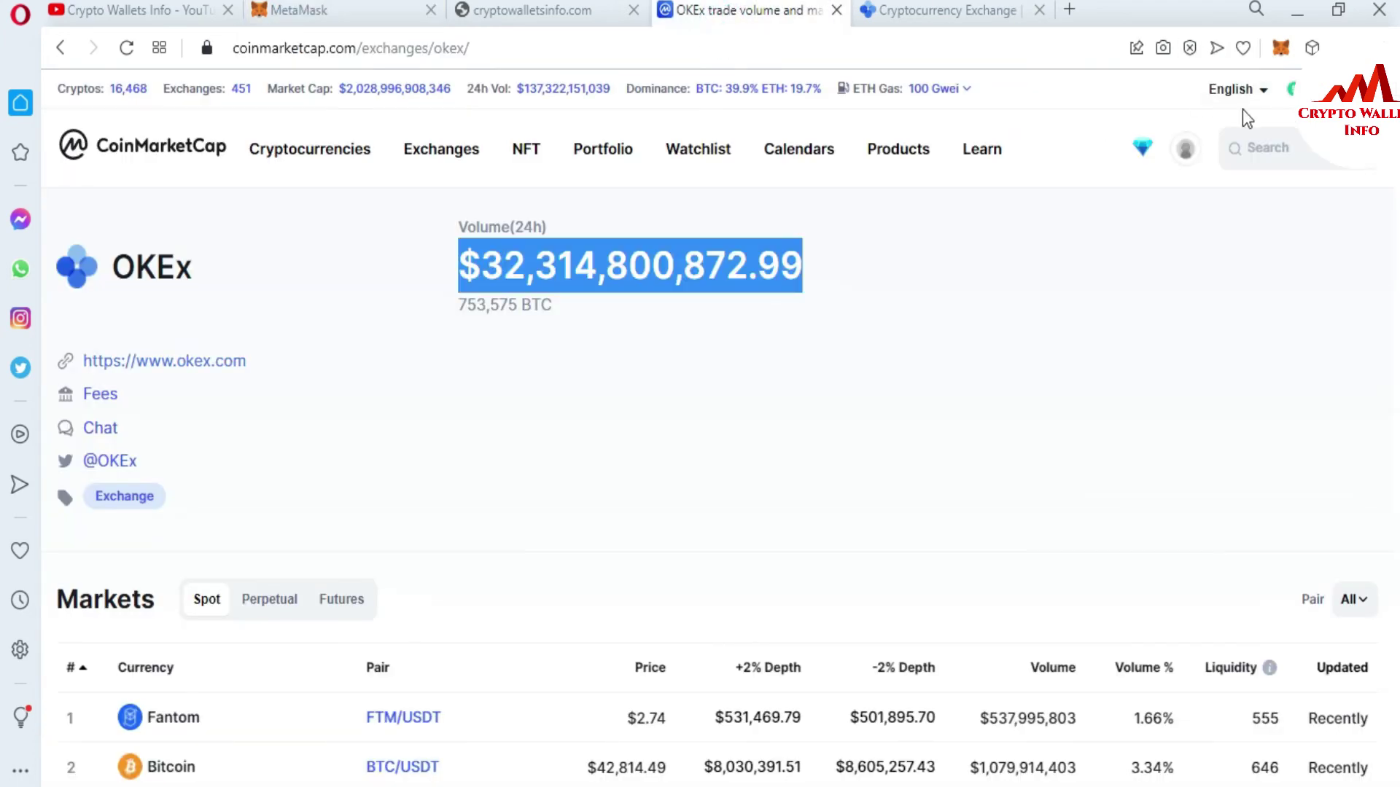
pyautogui.click(1275, 150)
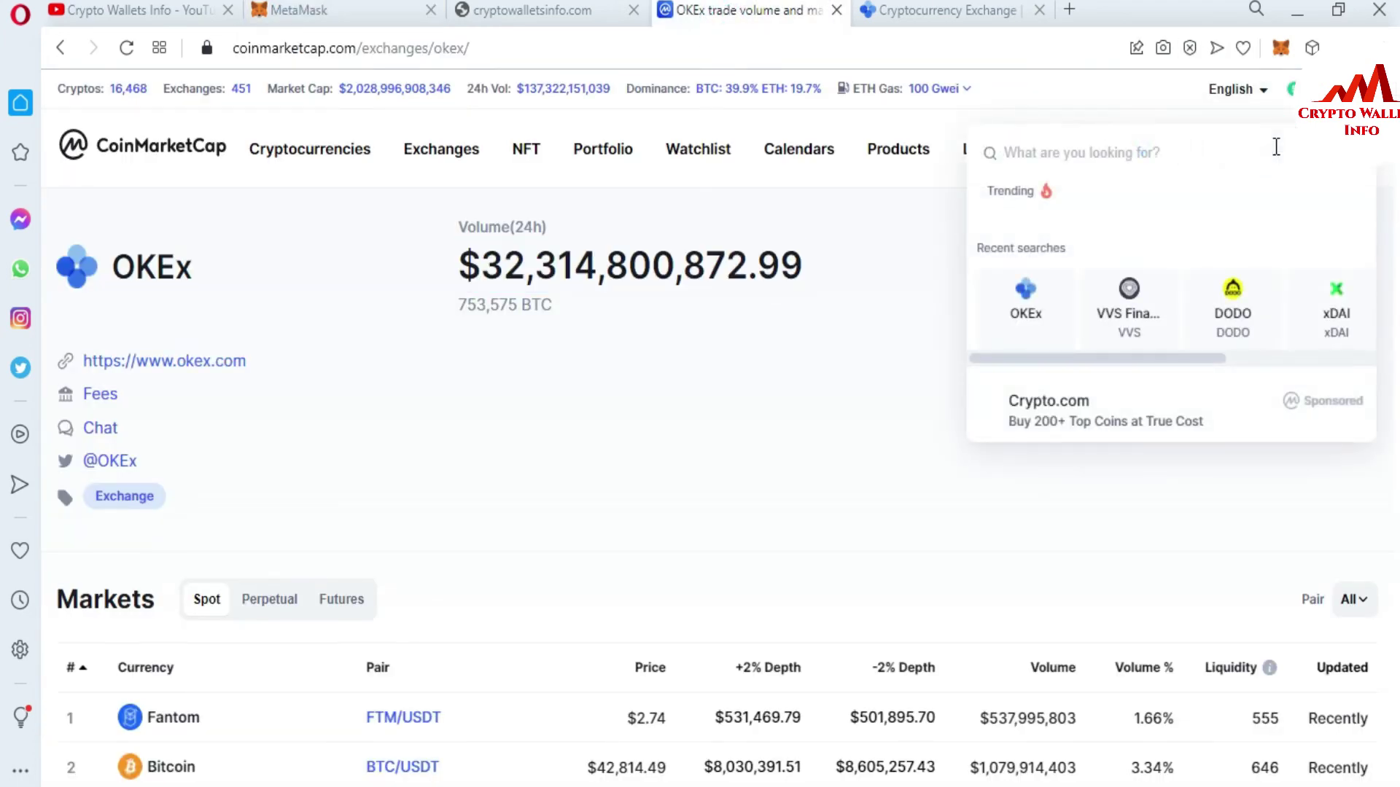
pyautogui.write('ok')
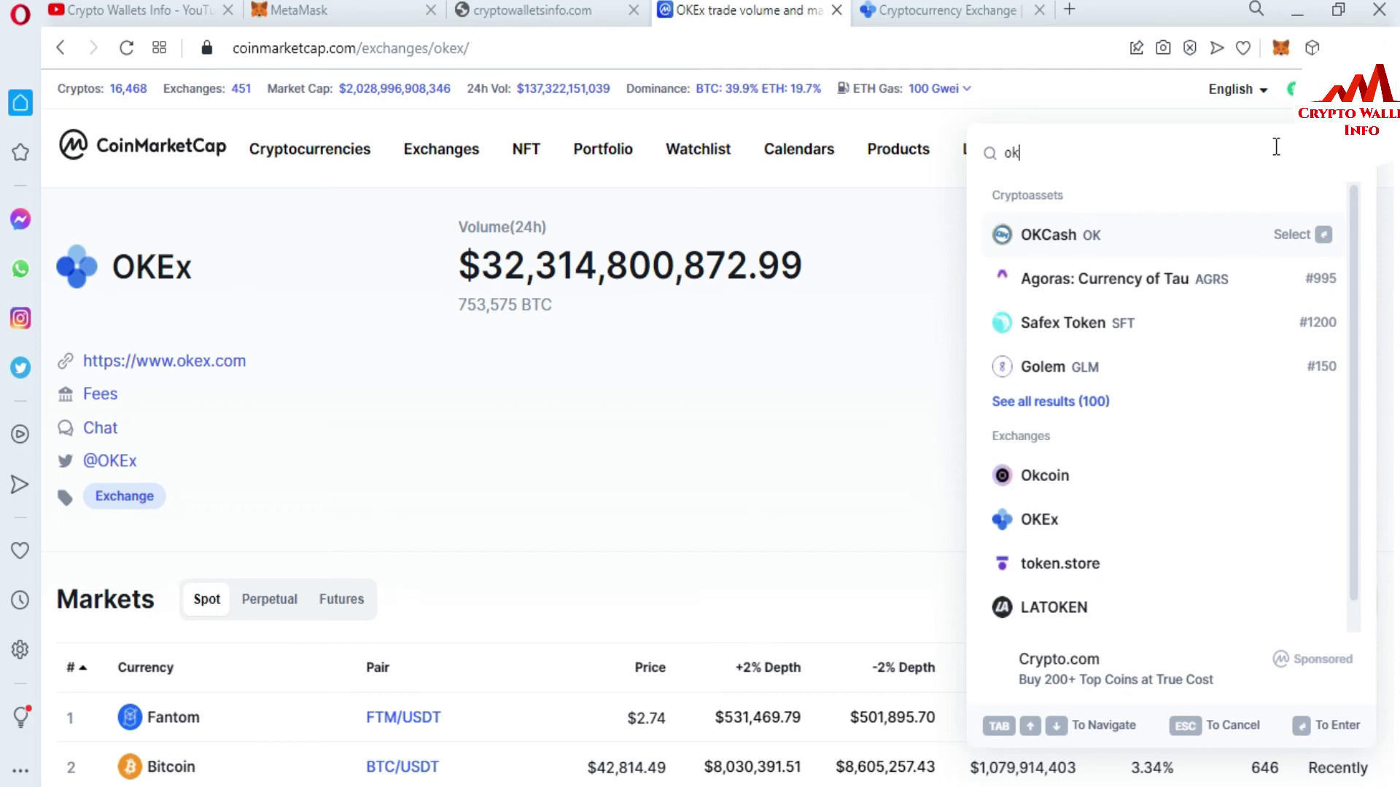
pyautogui.write('t')
pyautogui.click(1076, 244)
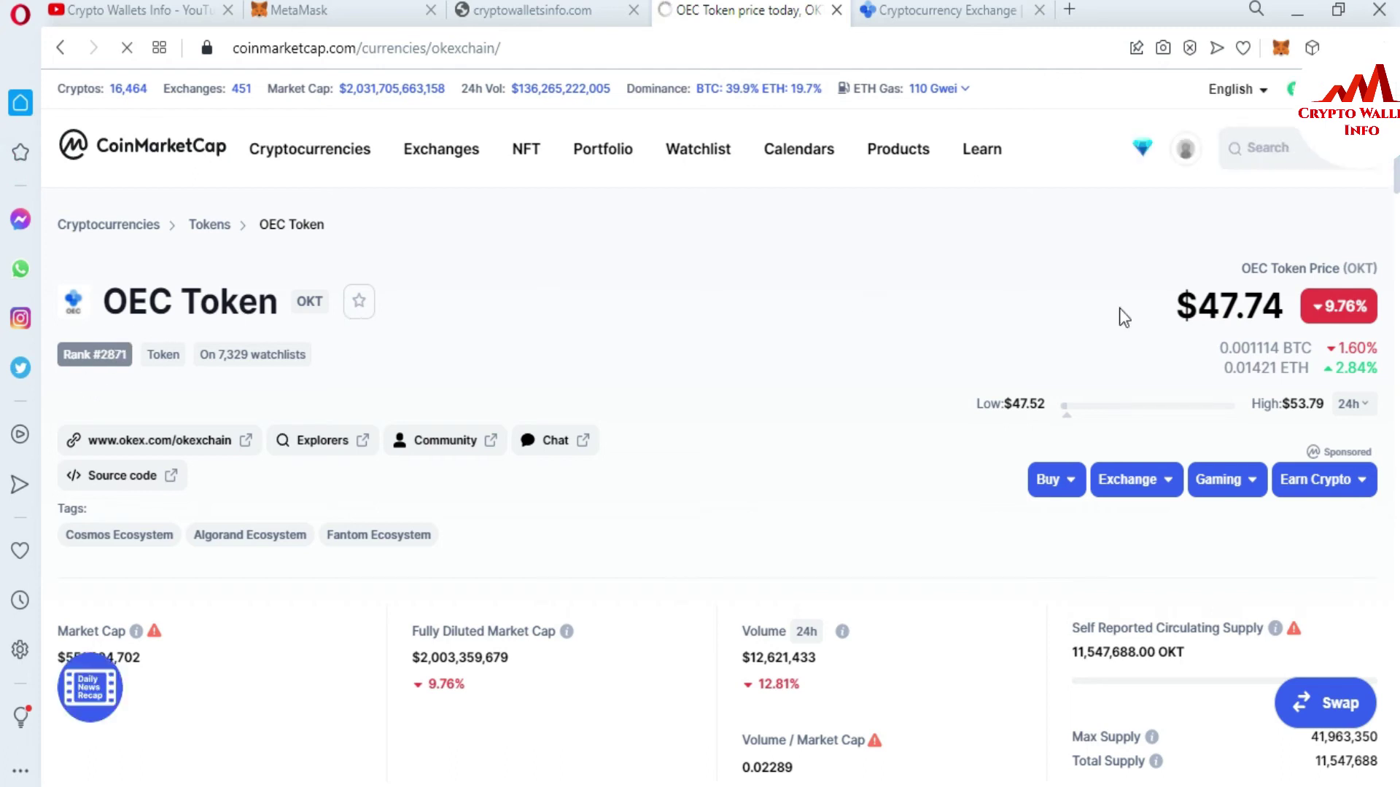
pyautogui.moveTo(1188, 307); pyautogui.dragTo(1284, 306)
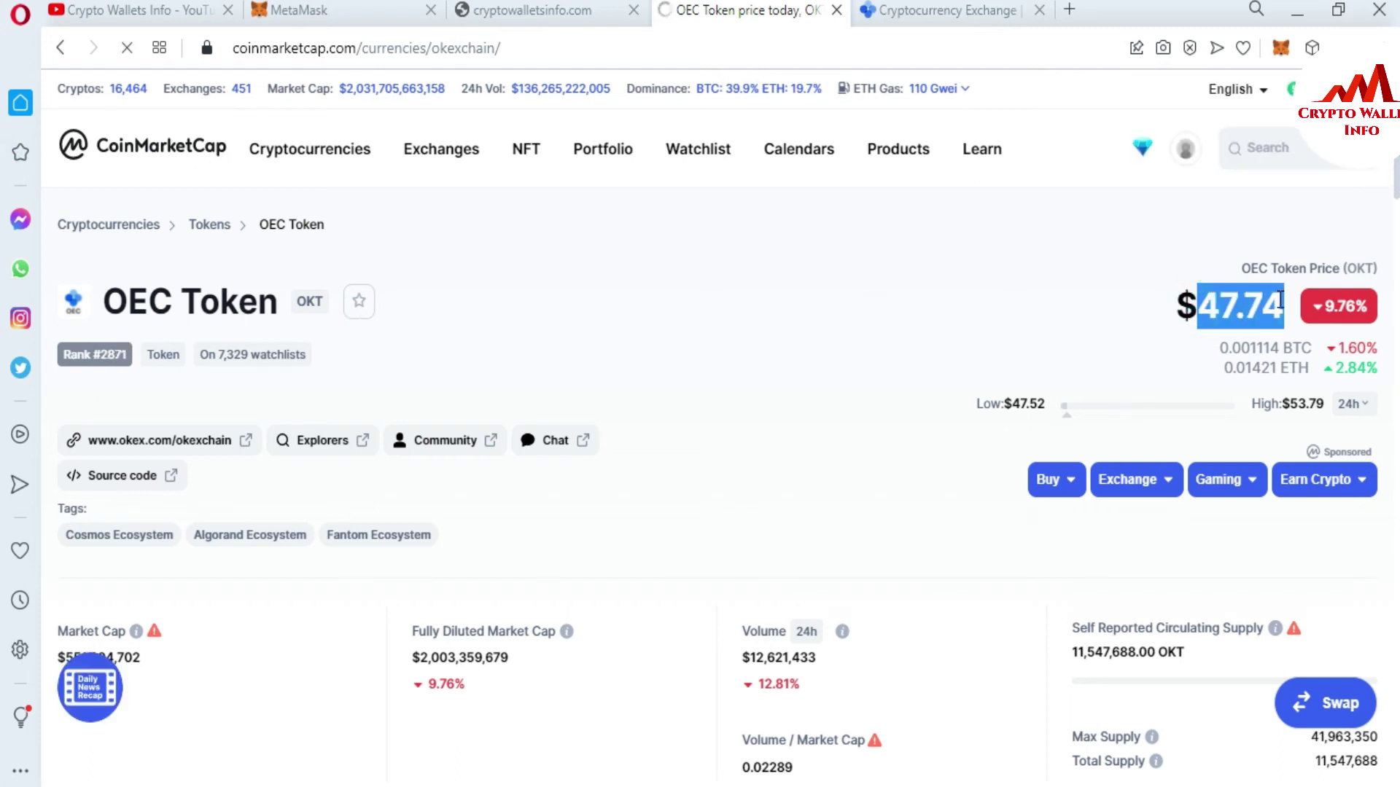
pyautogui.scroll(-1, 4, 149)
pyautogui.scroll(-7, 3, 149)
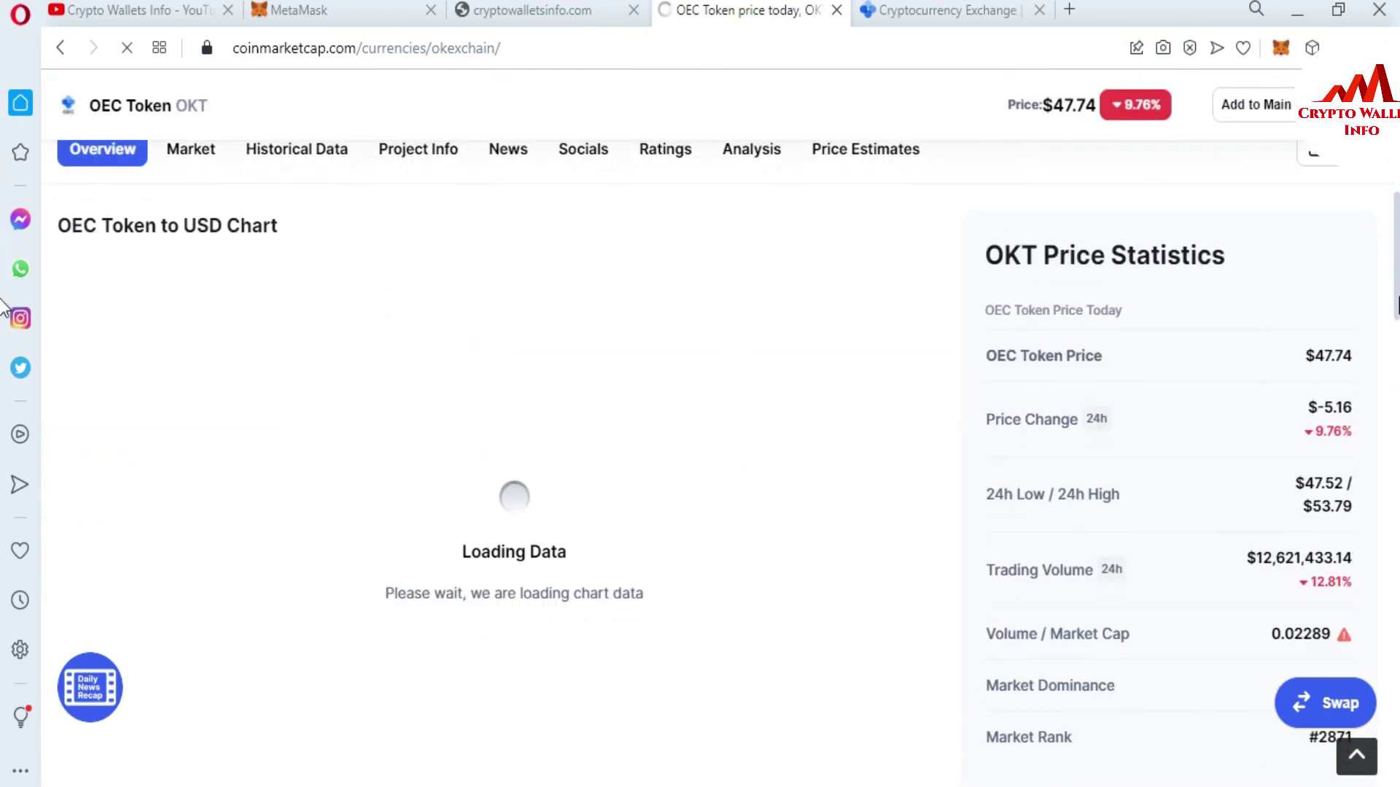
pyautogui.scroll(-4, 3, 321)
# - Expand the full OKT price statistics and review the all-time-high drop
pyautogui.click(1232, 572)
pyautogui.scroll(-1, 4, 321)
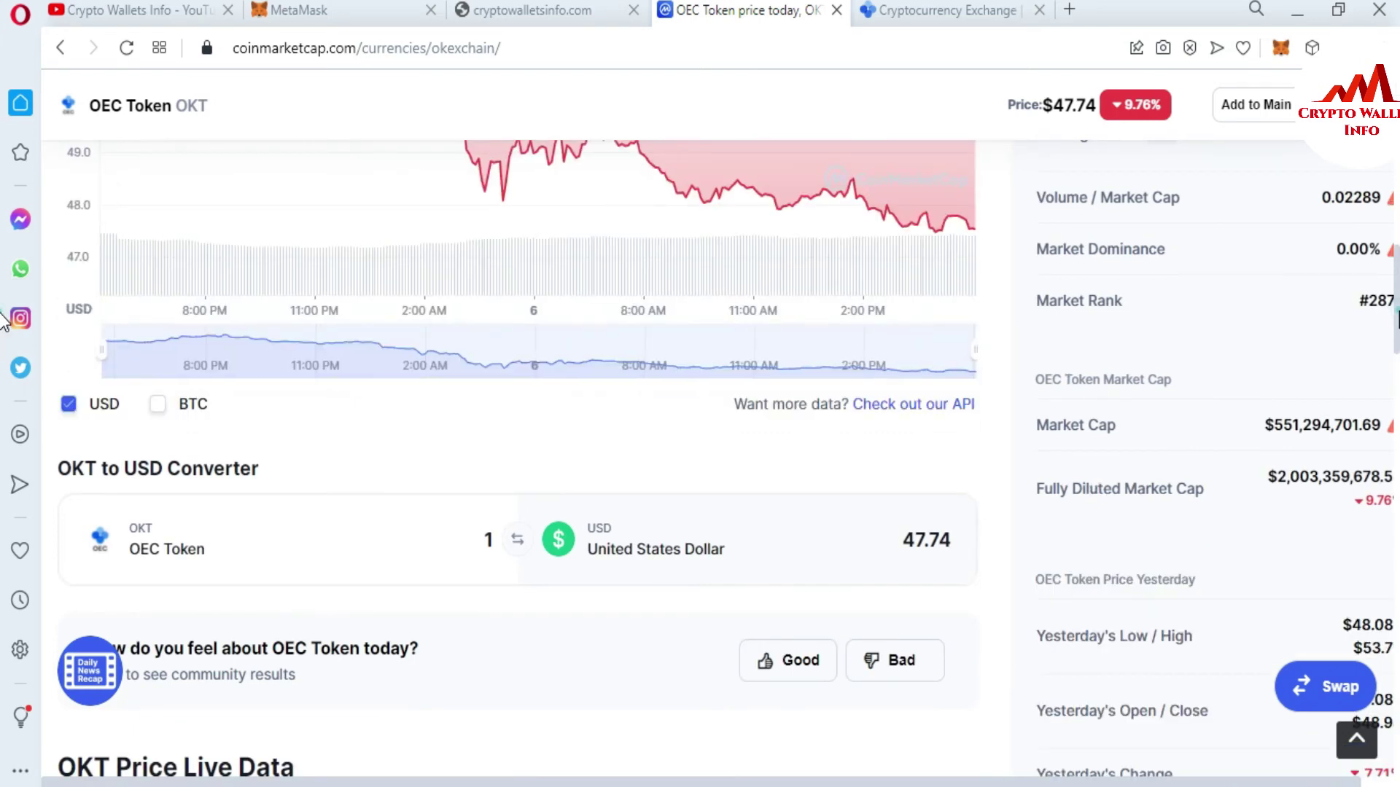
pyautogui.scroll(-4, 4, 364)
pyautogui.scroll(-5, 4, 408)
pyautogui.scroll(-3, 4, 442)
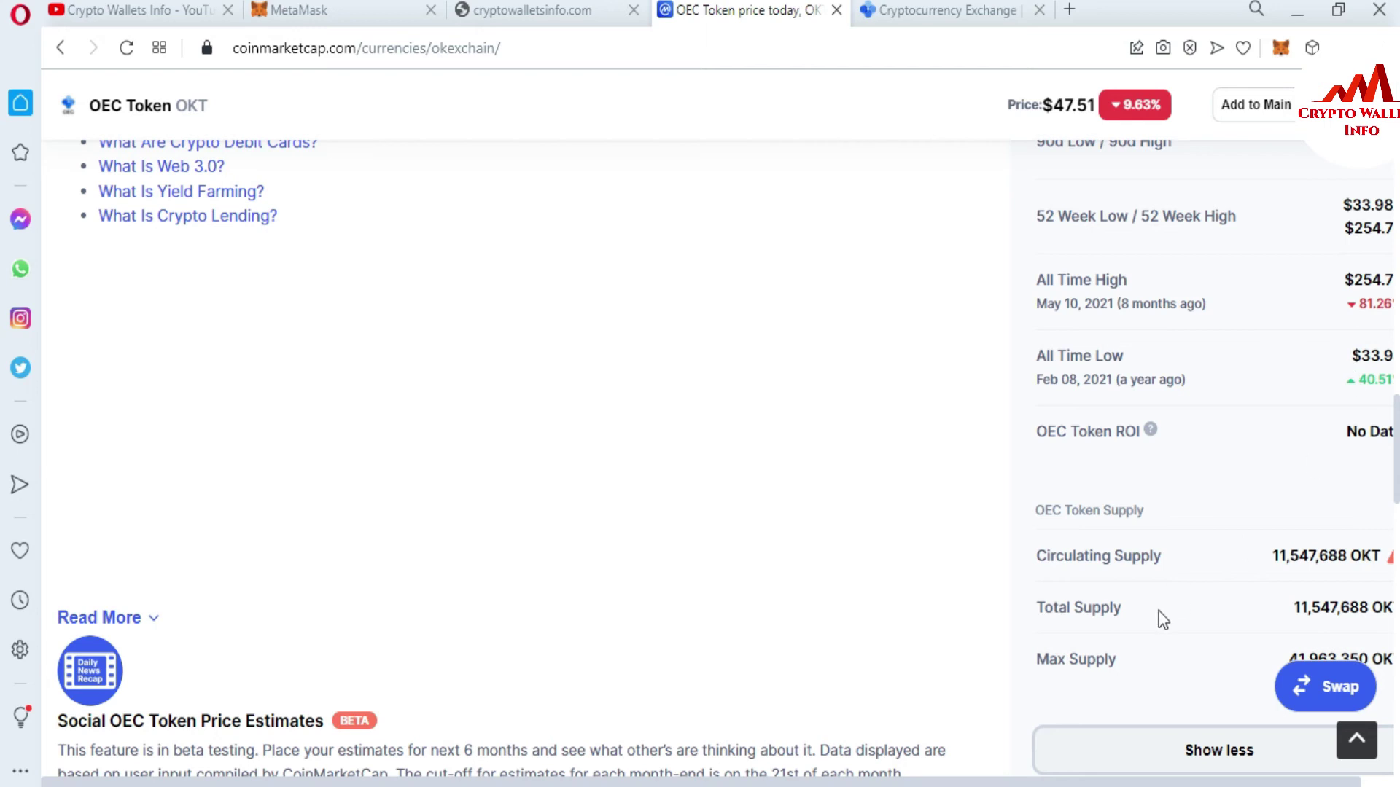
pyautogui.moveTo(1083, 781); pyautogui.dragTo(1116, 781)
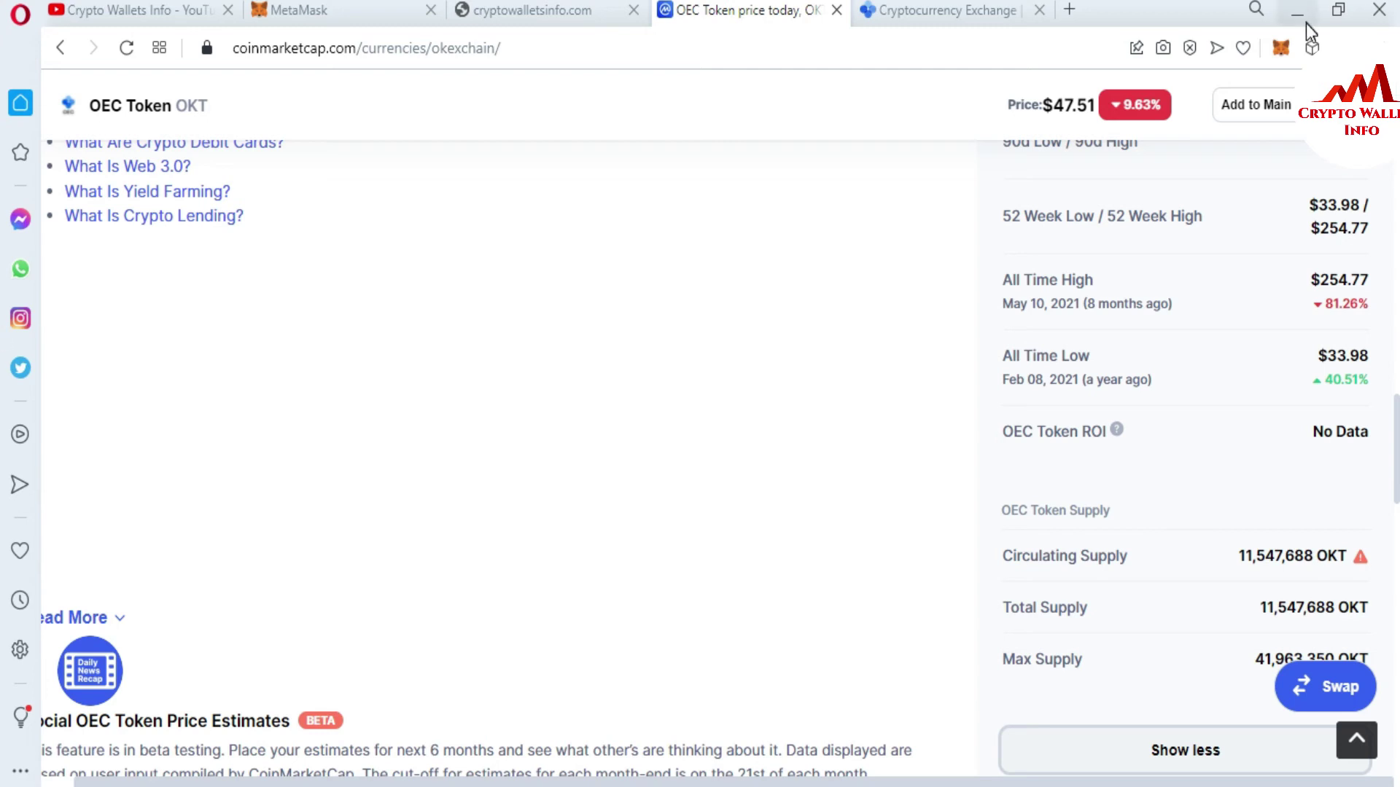
pyautogui.moveTo(1325, 304); pyautogui.dragTo(1354, 306)
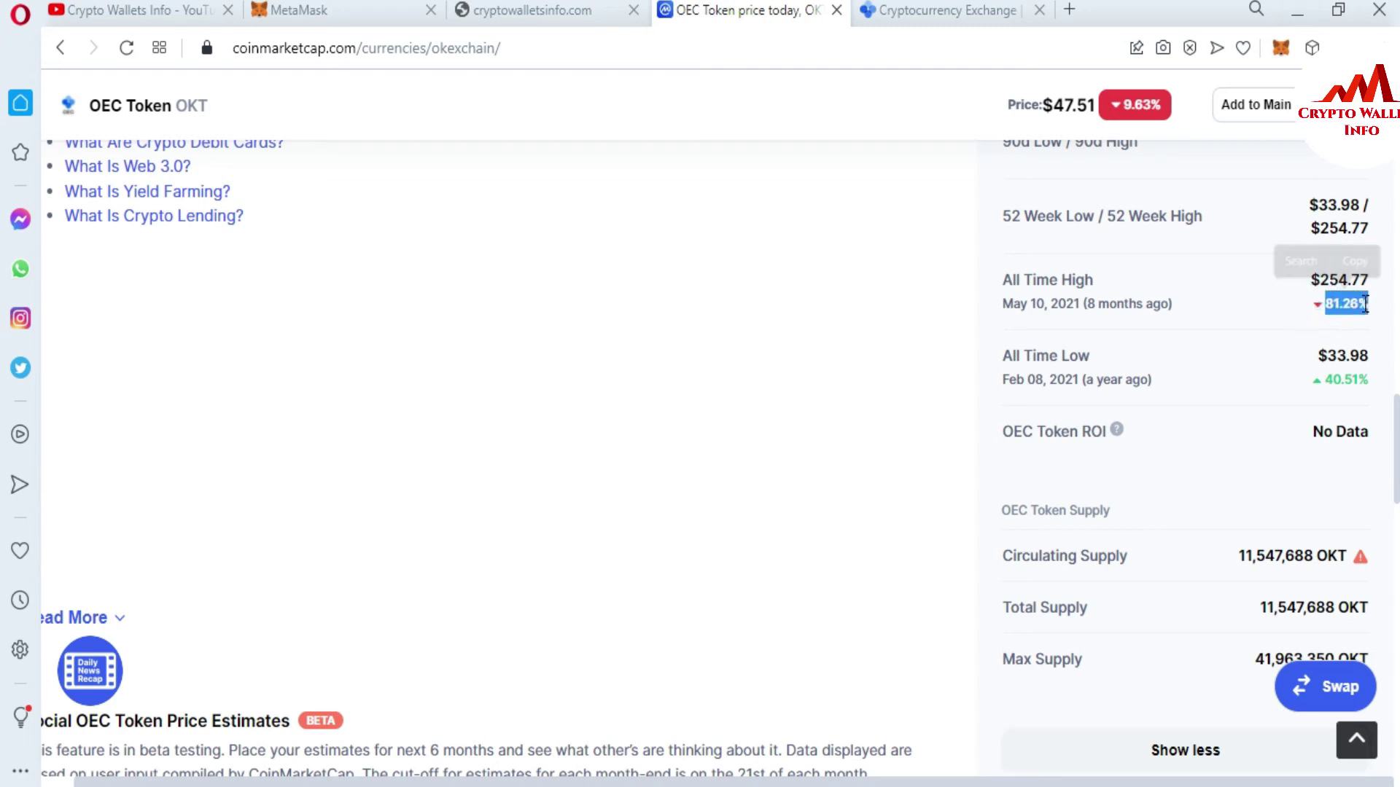
# - Show the OKT price chart over its full ALL-time history
pyautogui.scroll(15, 14, 484)
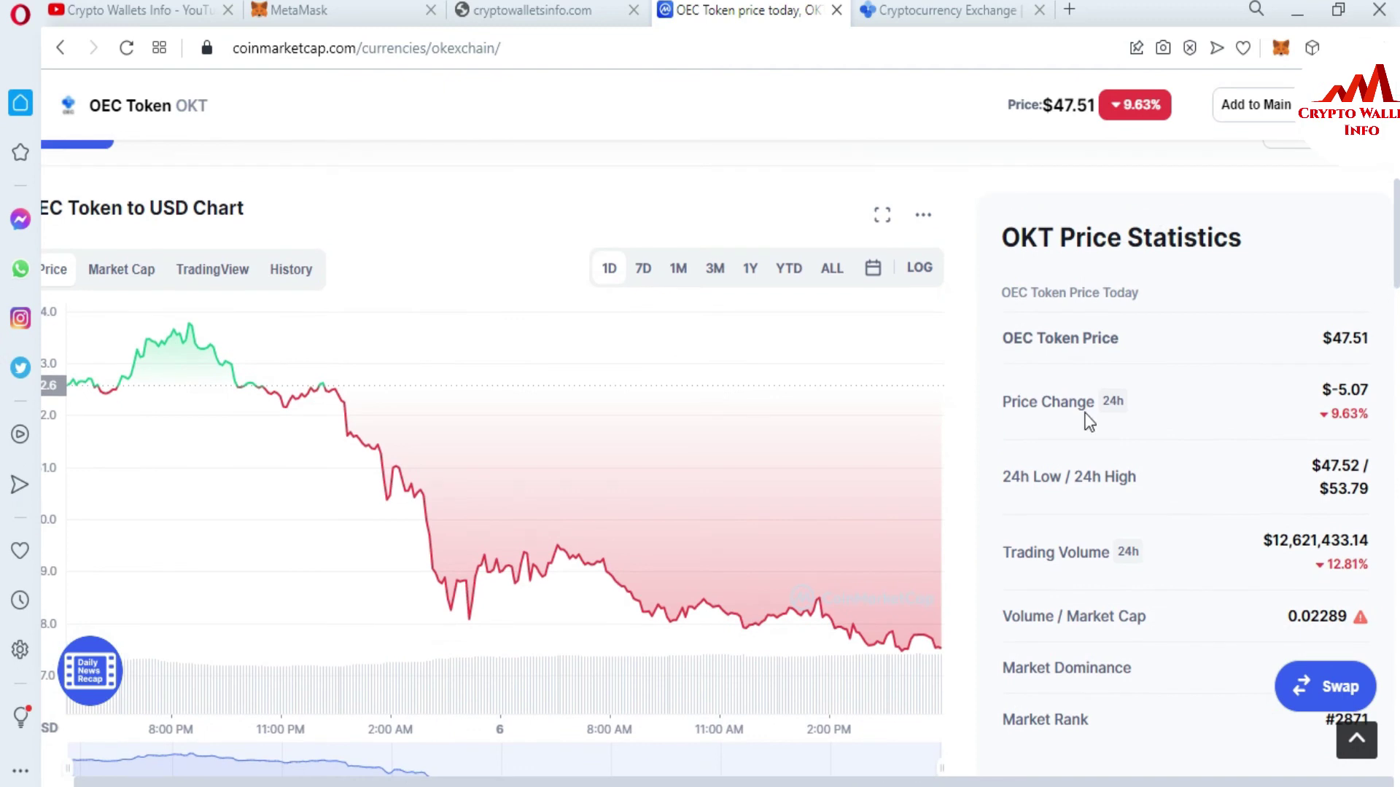
pyautogui.click(829, 268)
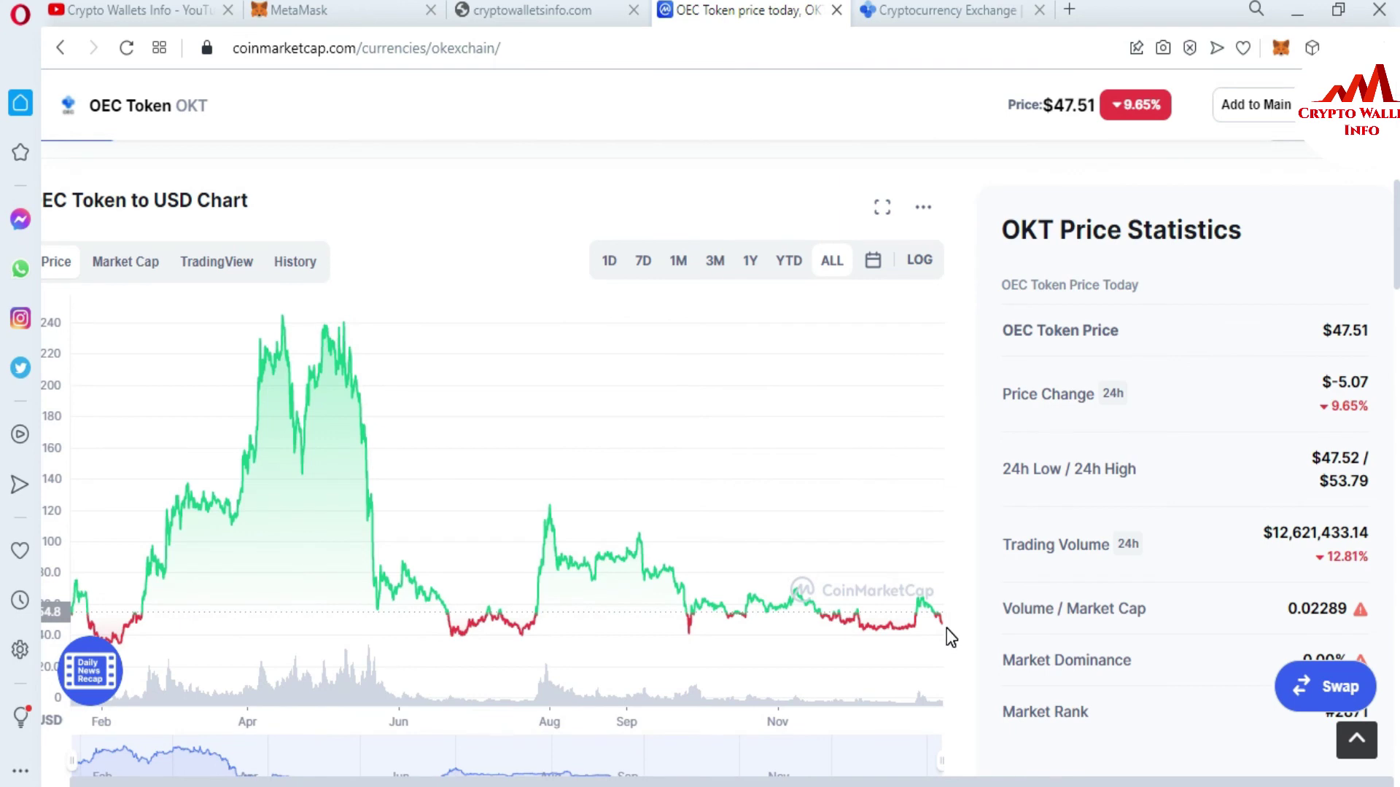
pyautogui.scroll(-15, 7, 273)
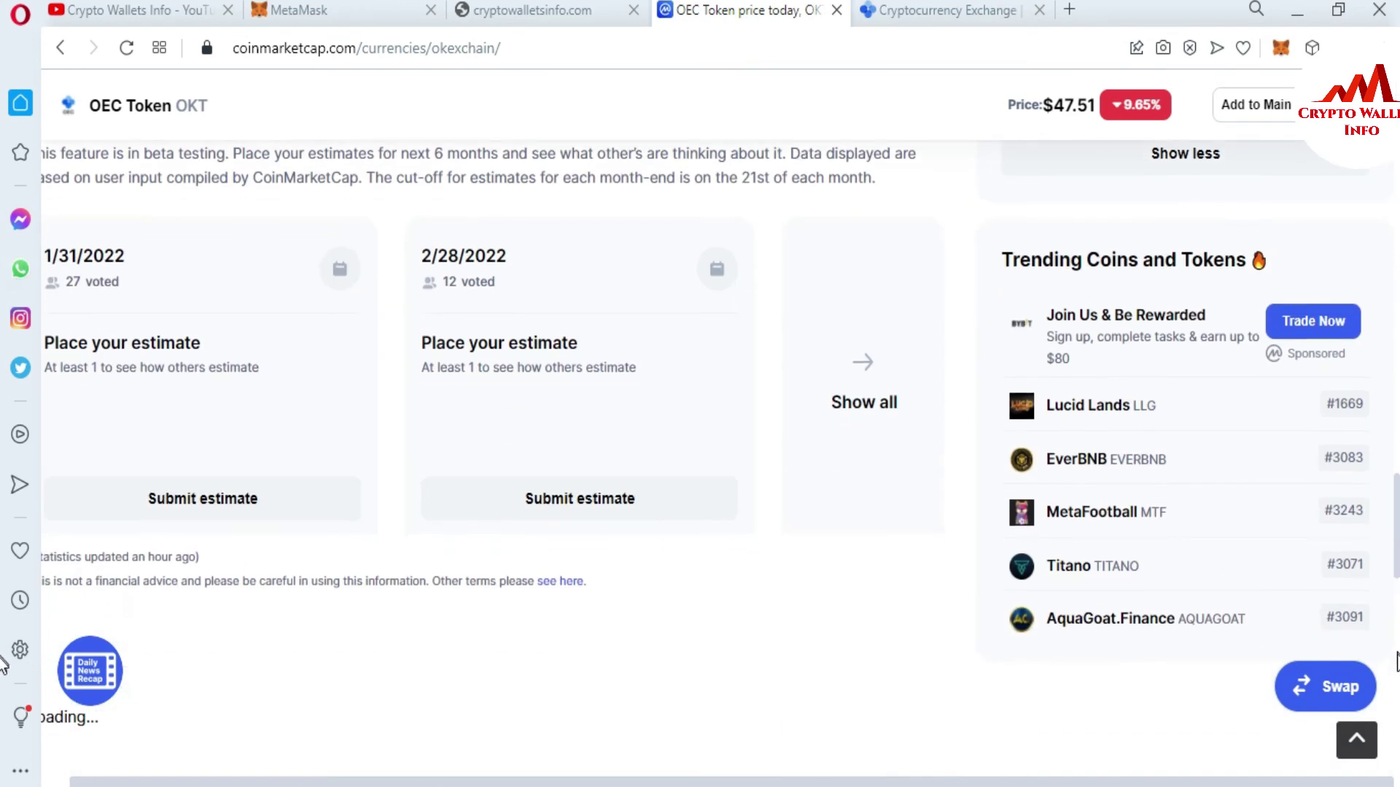
pyautogui.scroll(-8, 3, 663)
pyautogui.scroll(-1, 3, 664)
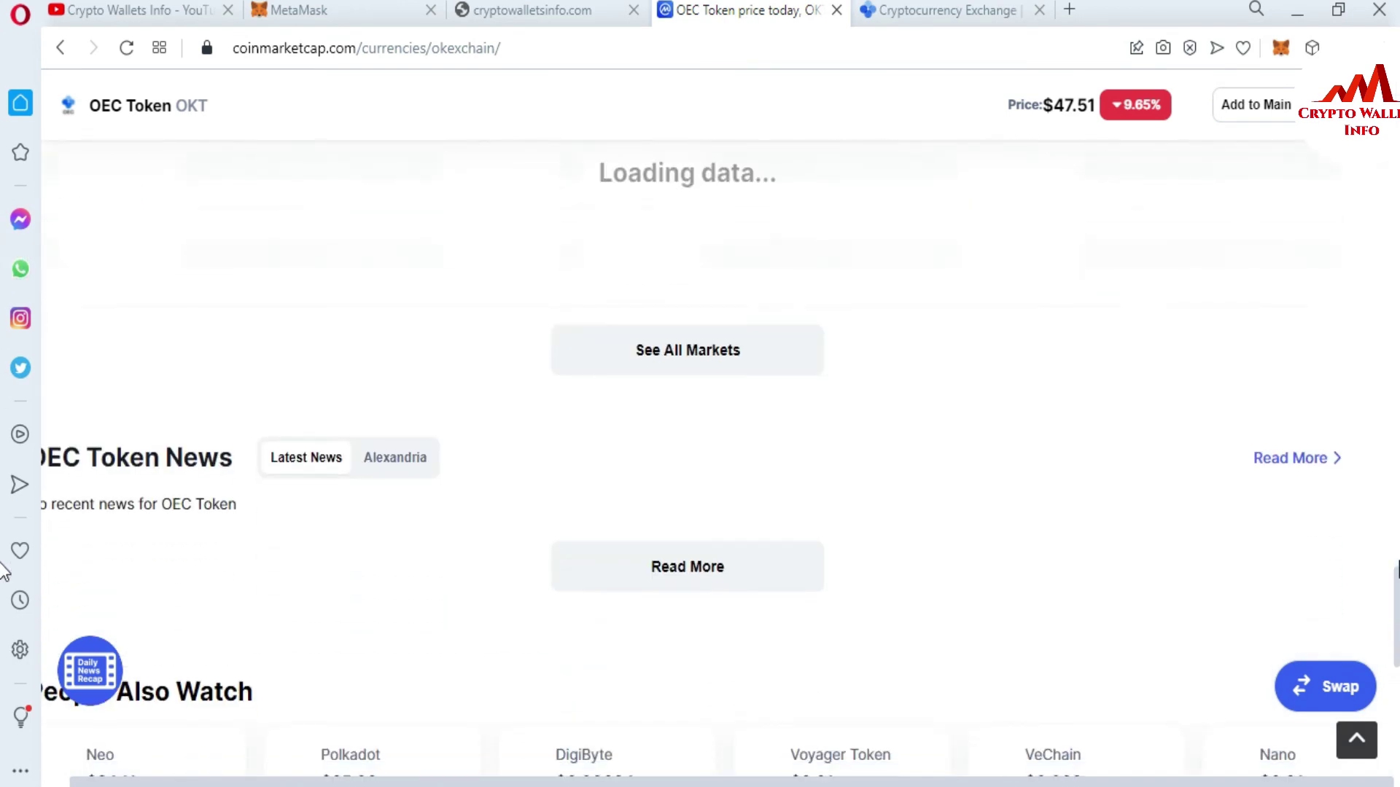
pyautogui.scroll(8, 3, 569)
pyautogui.scroll(3, 4, 496)
pyautogui.scroll(4, 4, 496)
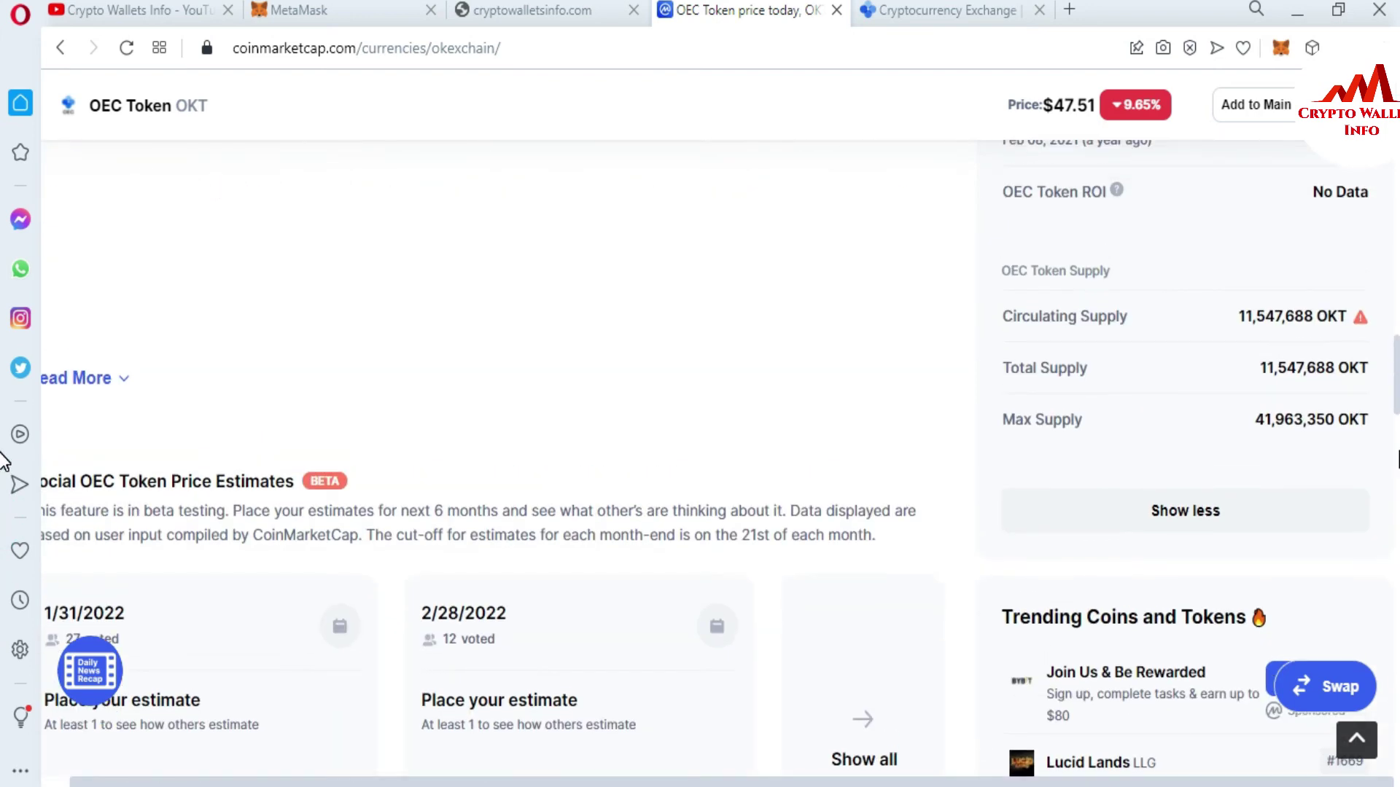
# - Enter OKT as the currency symbol in the MetaMask network form
pyautogui.click(333, 21)
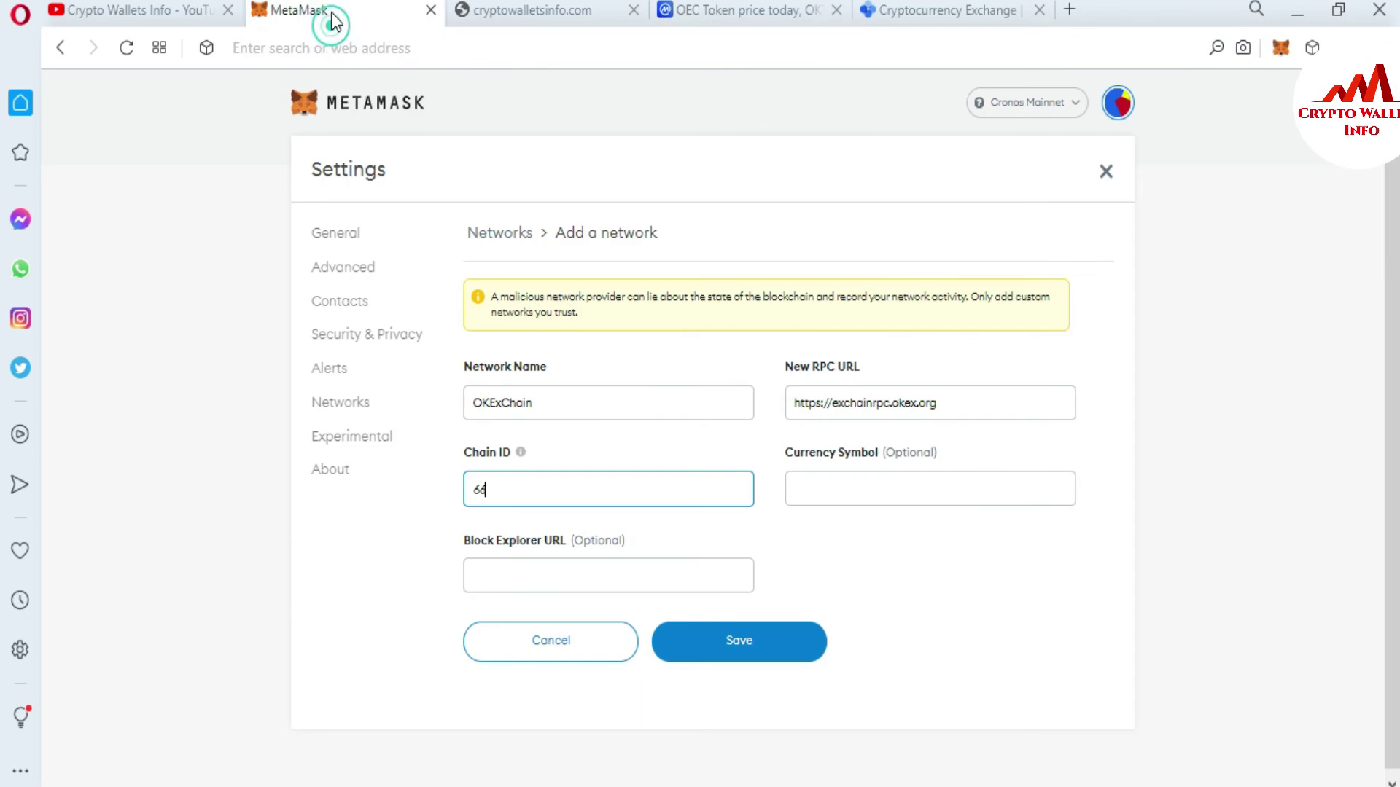
pyautogui.click(865, 491)
pyautogui.write('OKT')
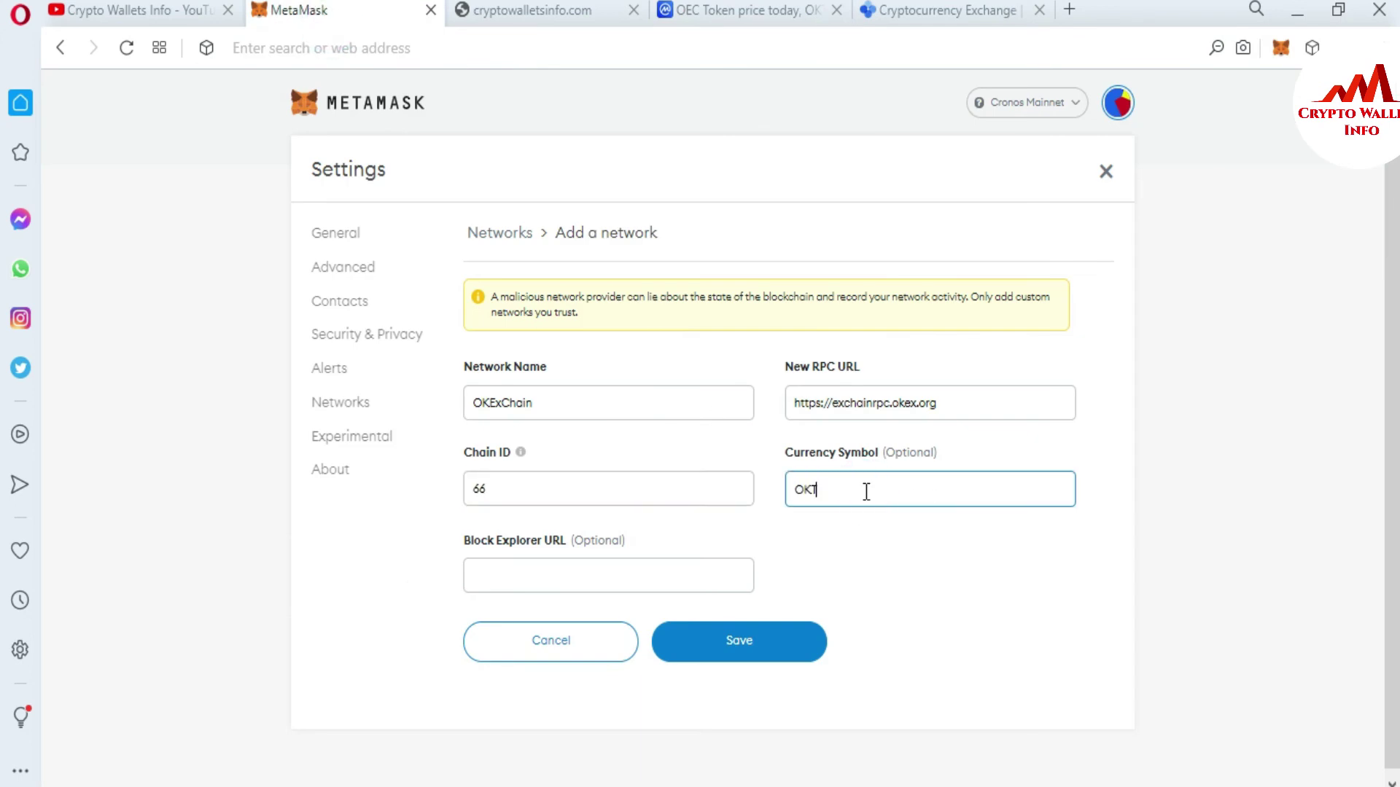
pyautogui.click(866, 491)
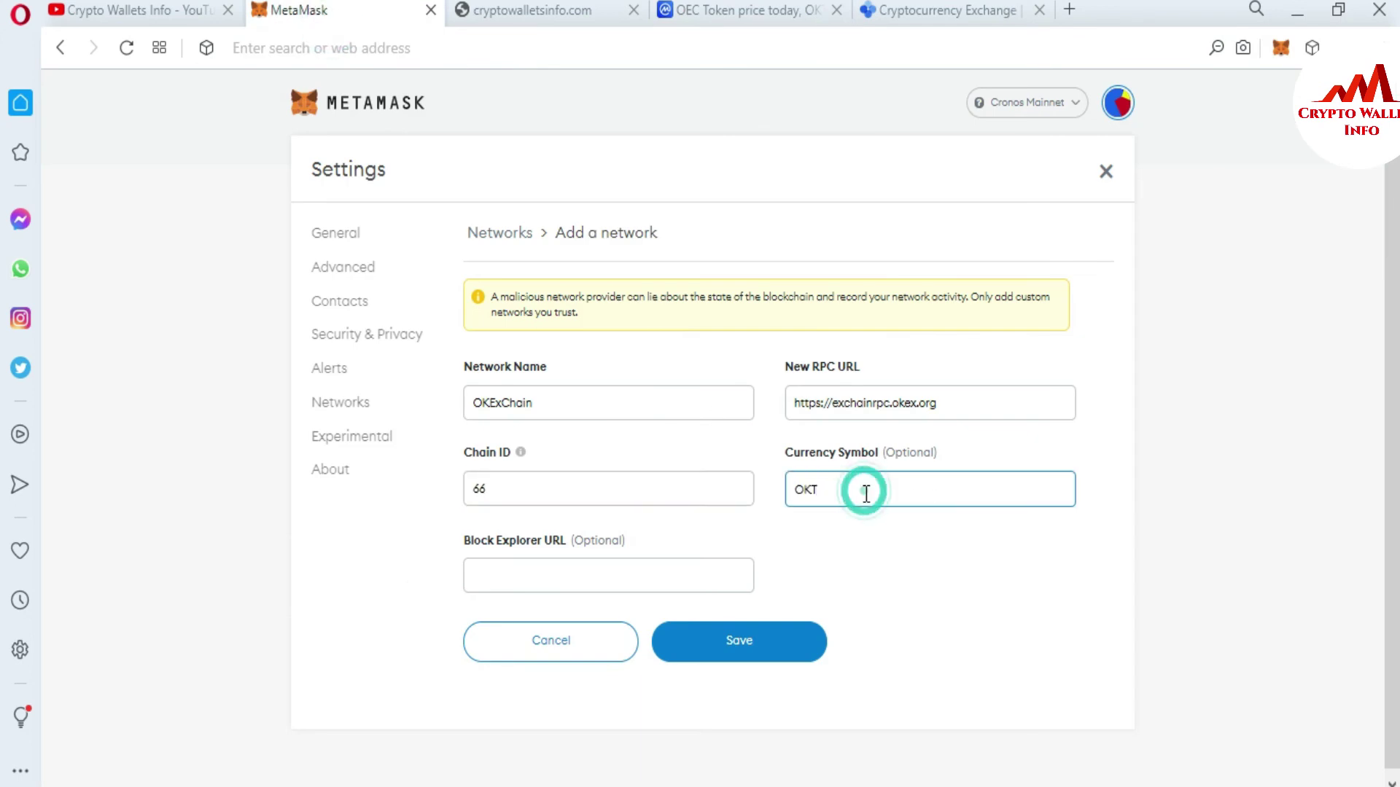
pyautogui.click(917, 543)
pyautogui.click(488, 571)
pyautogui.hotkey('alt', 'Tab')
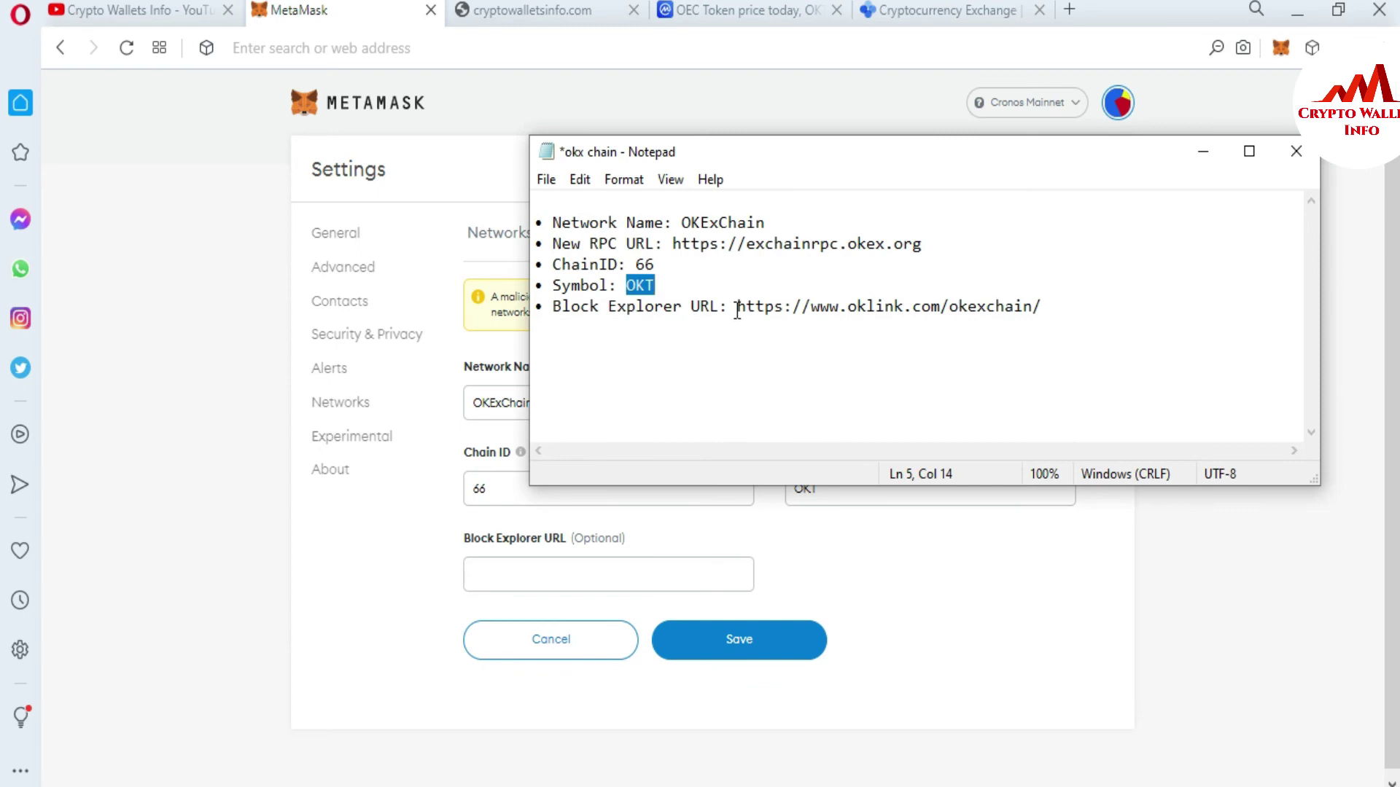
pyautogui.moveTo(738, 309); pyautogui.dragTo(1092, 318)
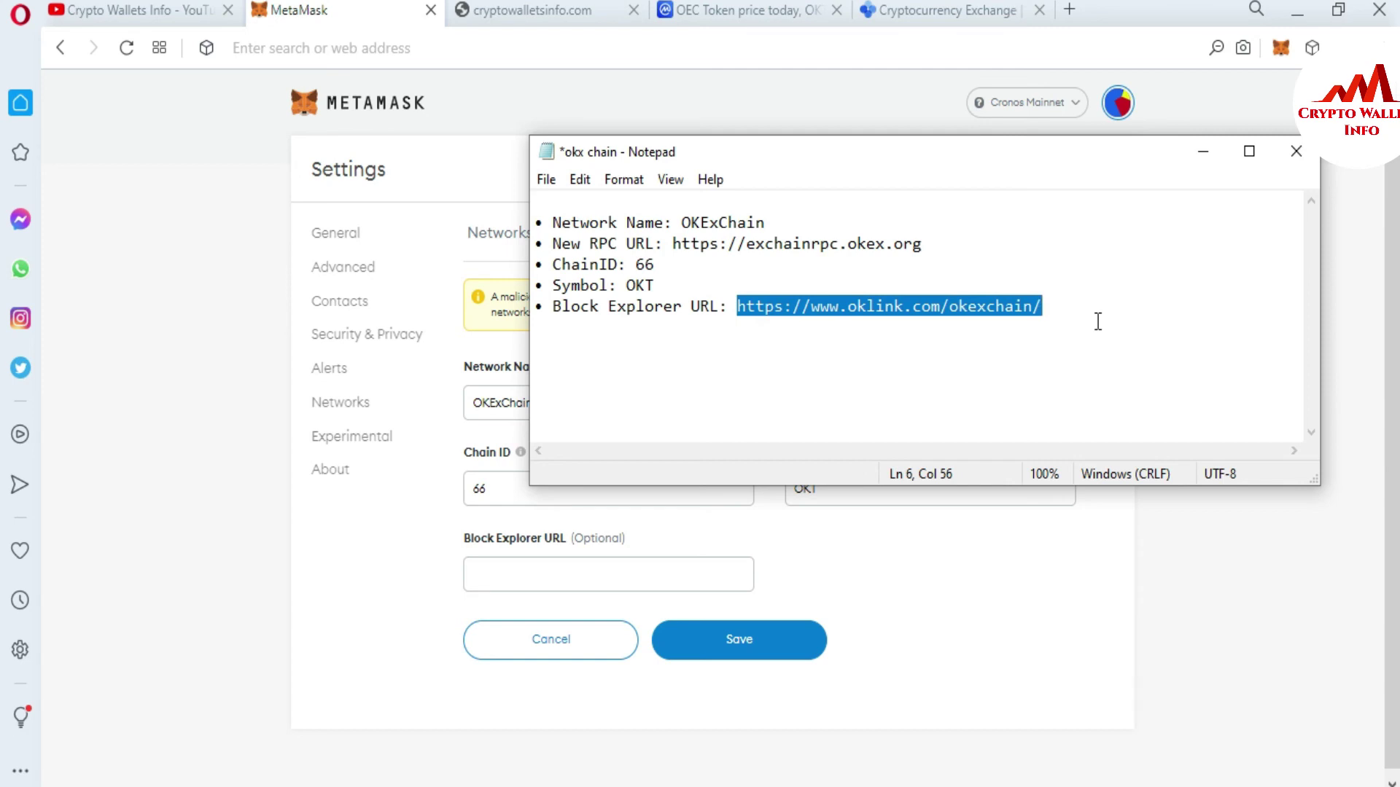
pyautogui.click(528, 572)
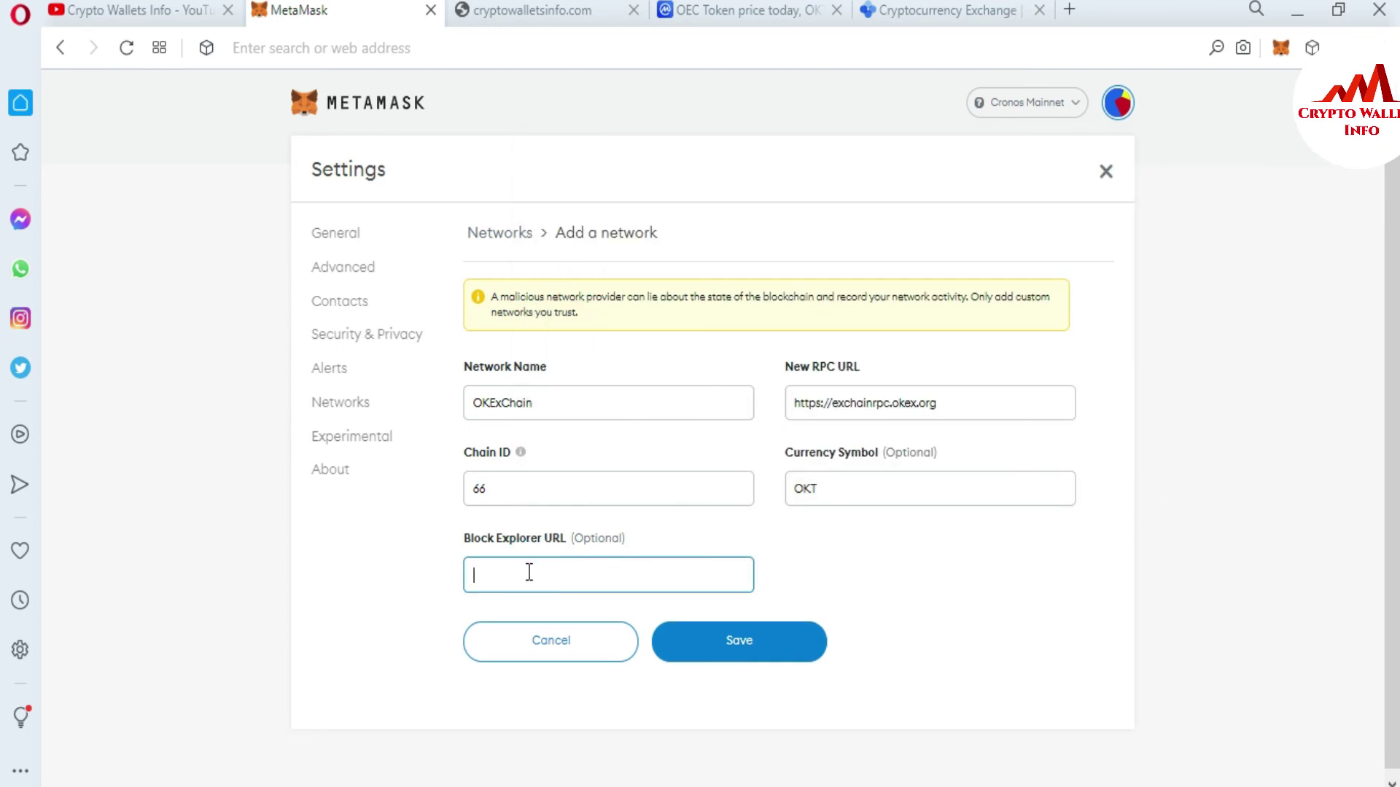
pyautogui.write('https://www.oklink.com/okexchain/')
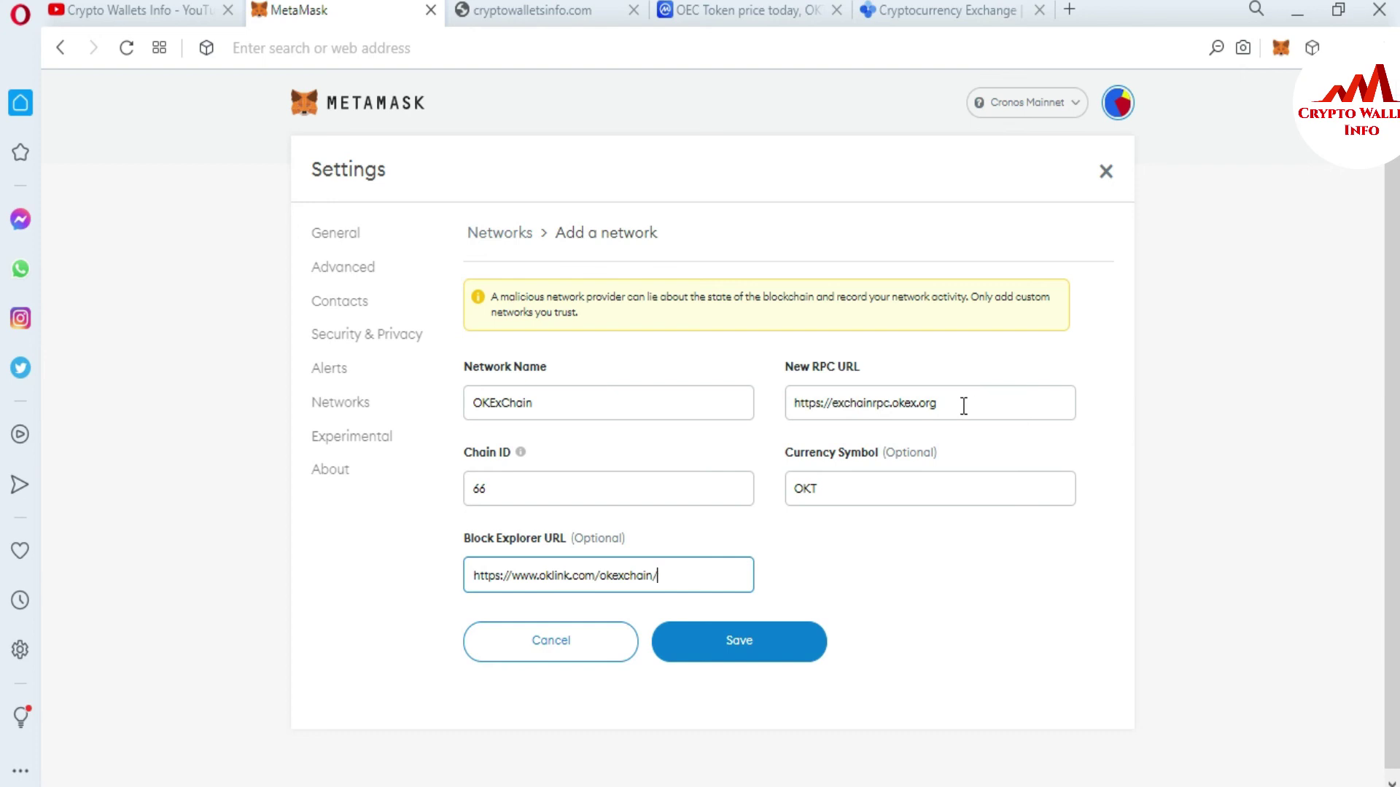
# - Save the OKExChain network and confirm Account 5 shows a 0 OKT balance
pyautogui.click(744, 628)
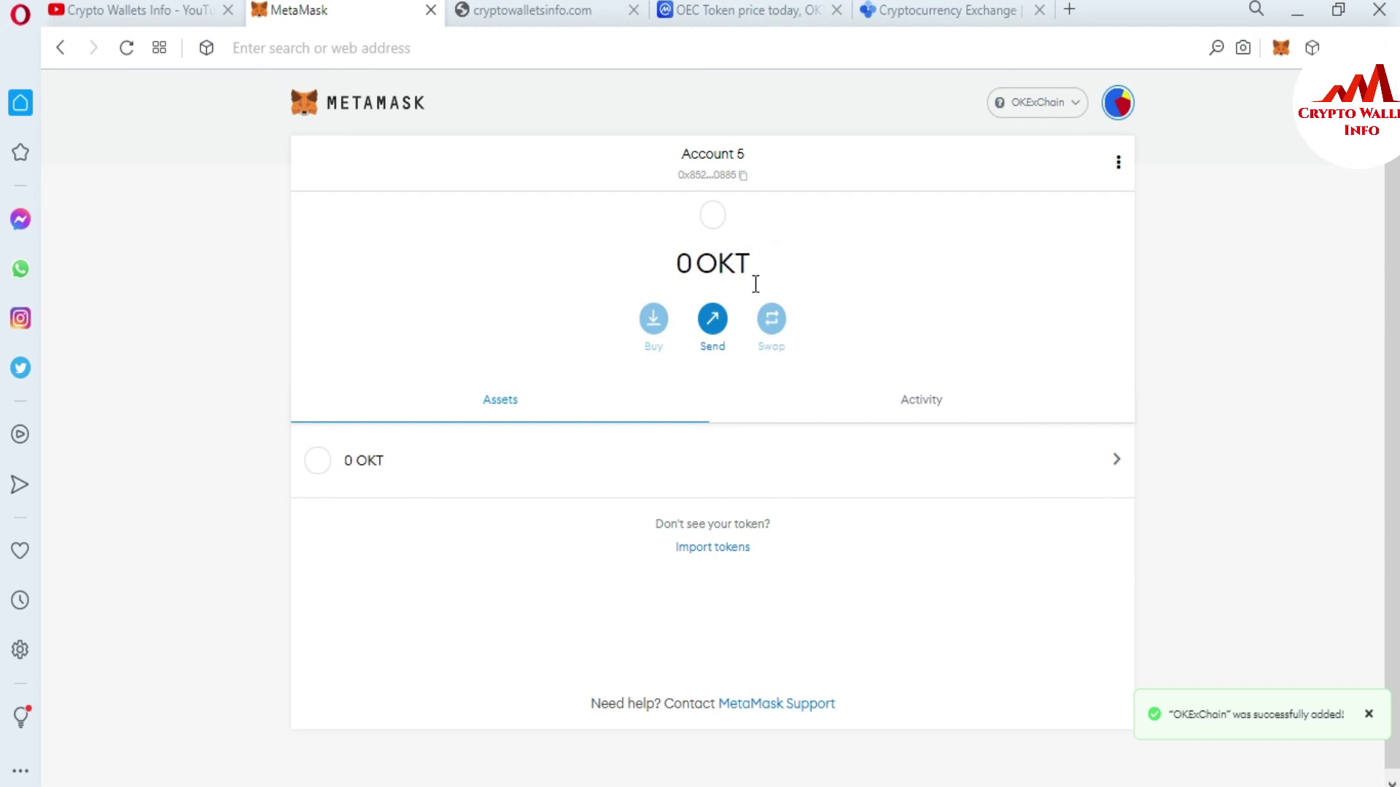
pyautogui.moveTo(755, 265)
pyautogui.mouseDown()
pyautogui.moveTo(678, 269)
pyautogui.moveTo(774, 263)
pyautogui.mouseUp()
pyautogui.click(775, 264)
# - Return to the Crypto Wallets Info YouTube channel tab
pyautogui.click(135, 6)
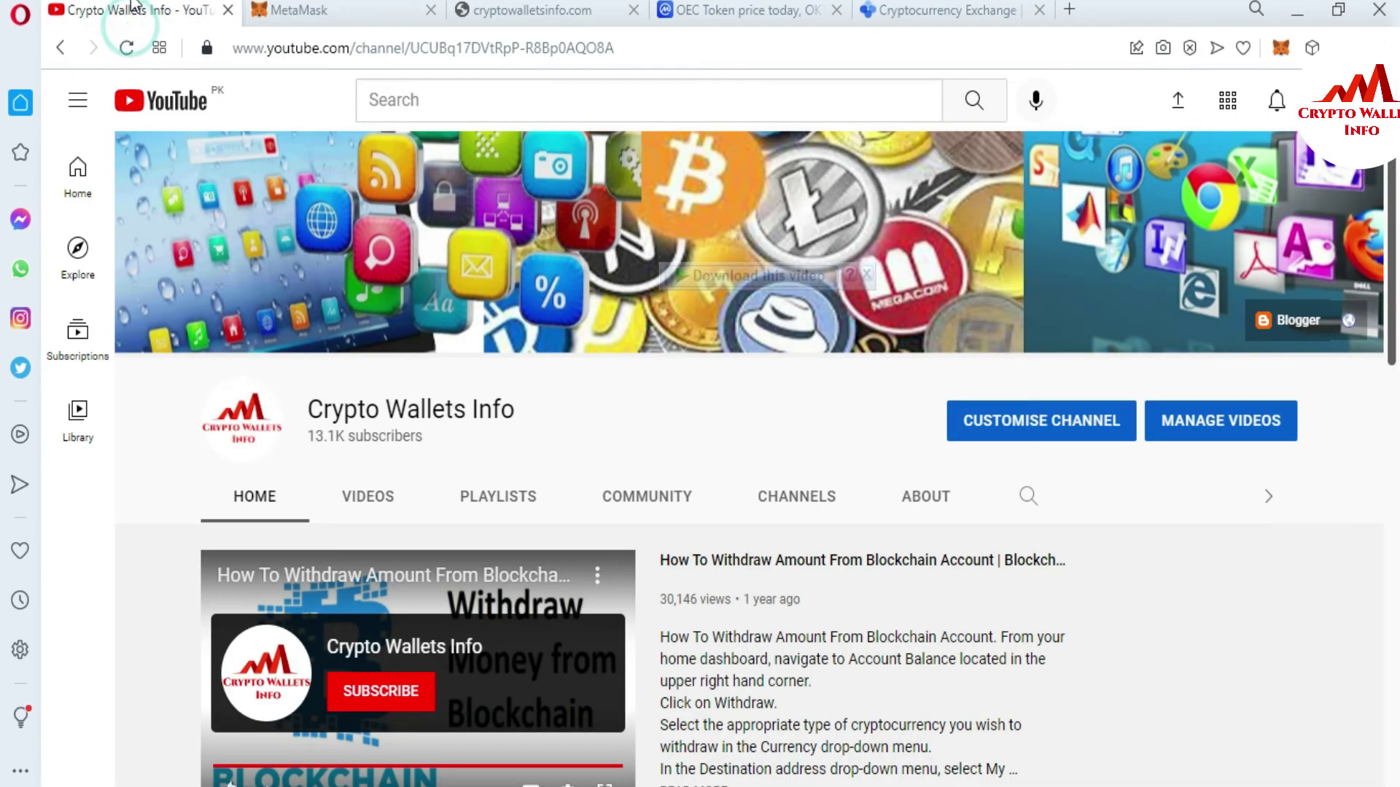